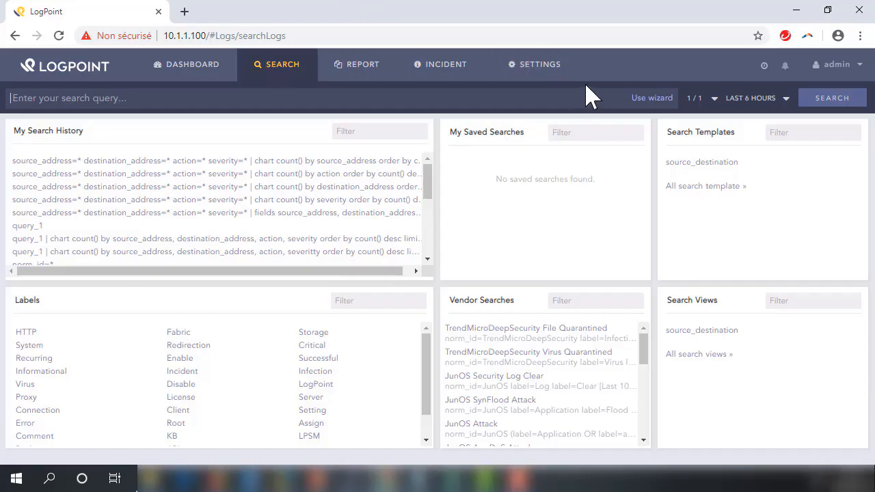
Step: Display the vendor report templates in the reporting section
left_click(361, 75)
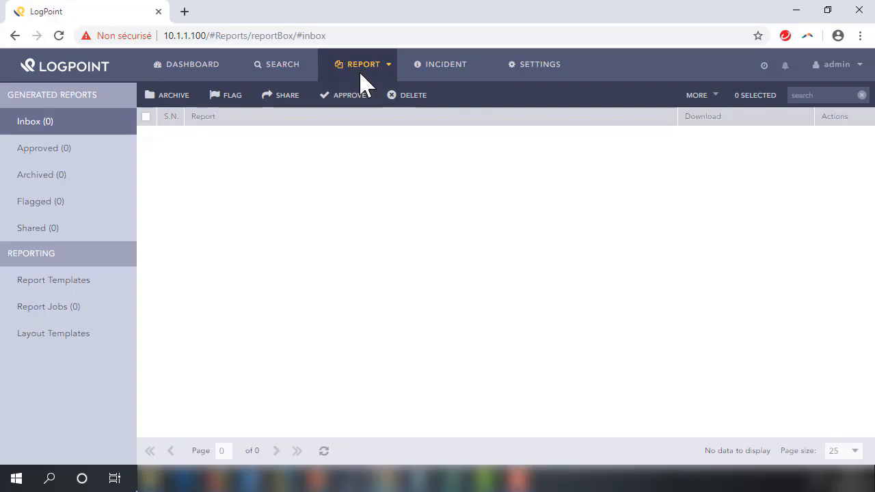
left_click(74, 295)
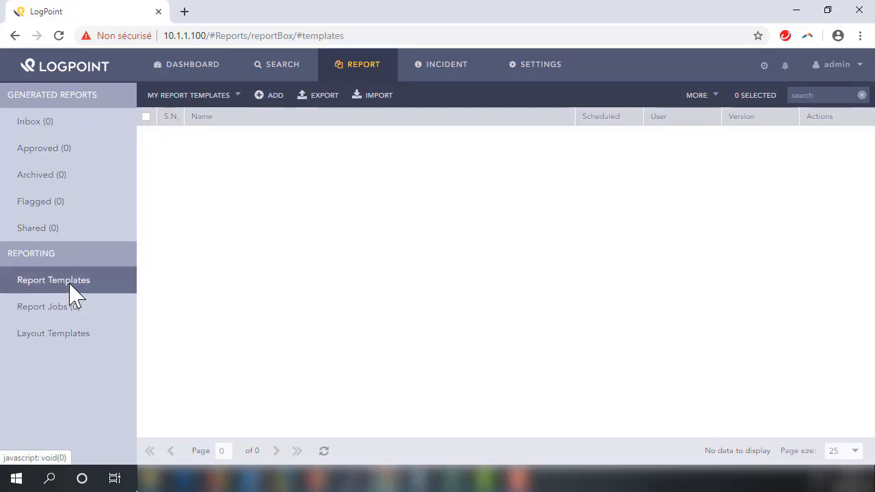
left_click(218, 96)
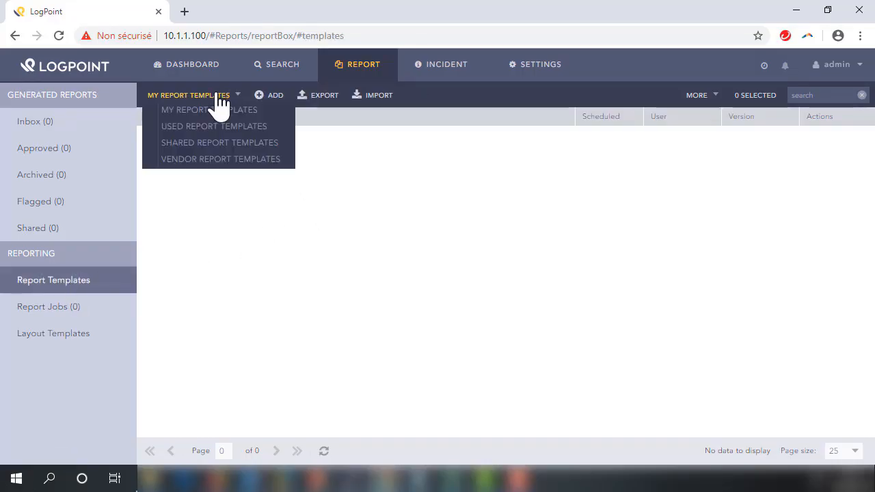
left_click(195, 160)
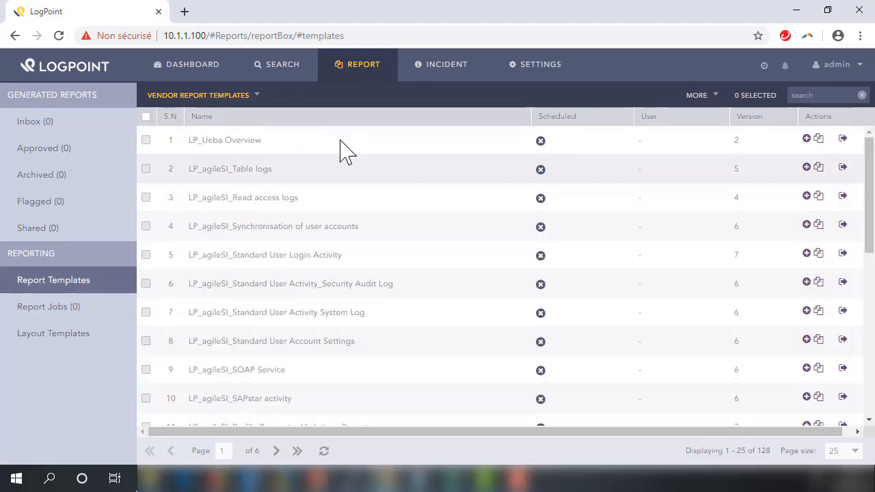
Step: Set the template list's page size to 200 and browse the vendor report templates
scroll(547, 188, "down", 6)
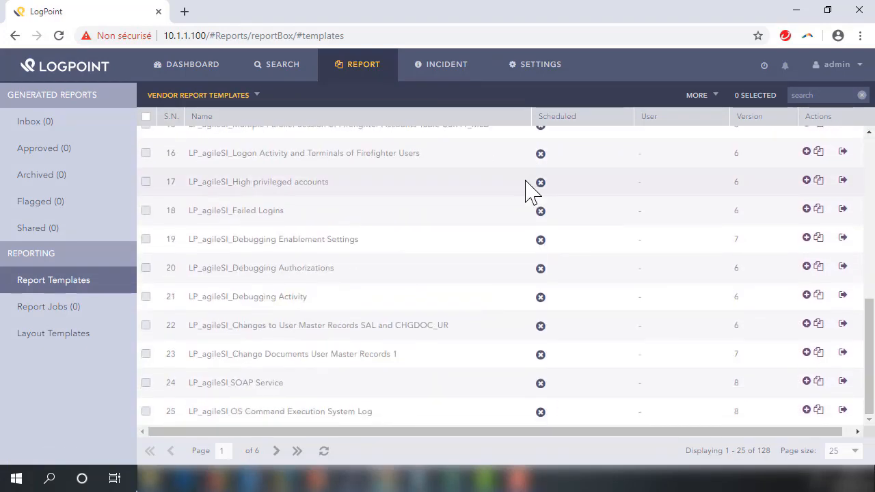
scroll(523, 185, "up", 6)
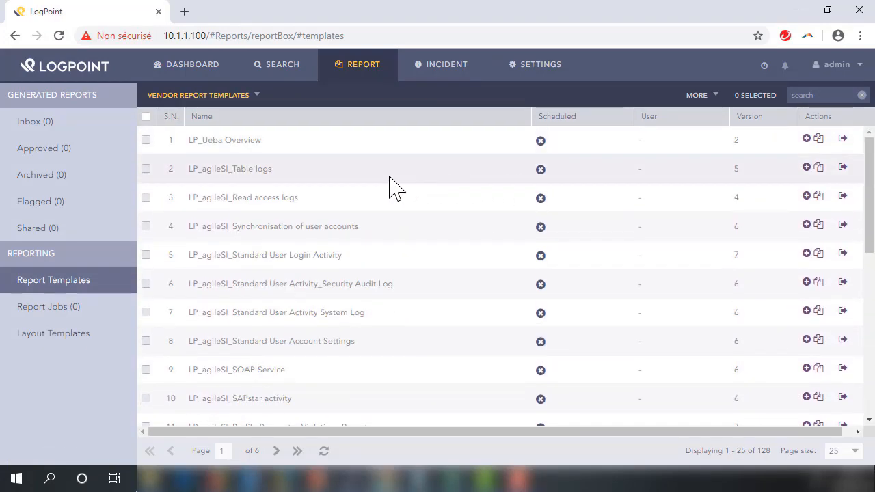
scroll(389, 185, "down", 6)
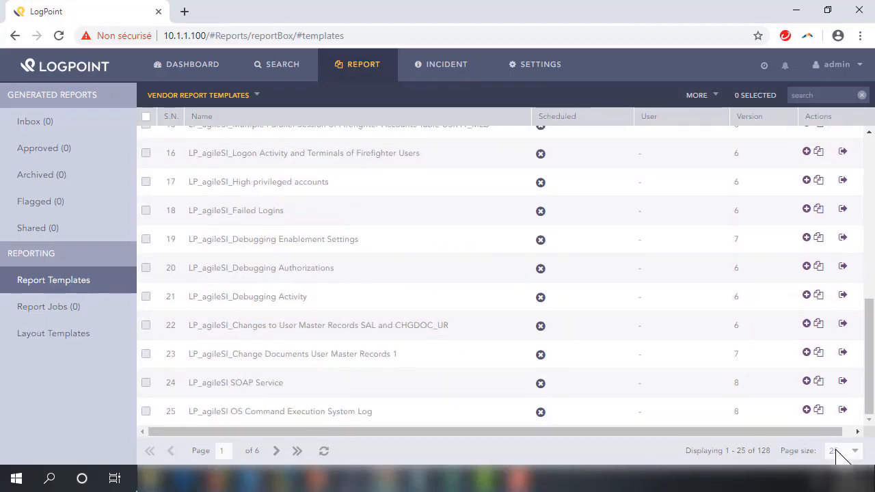
left_click(844, 453)
left_click(835, 431)
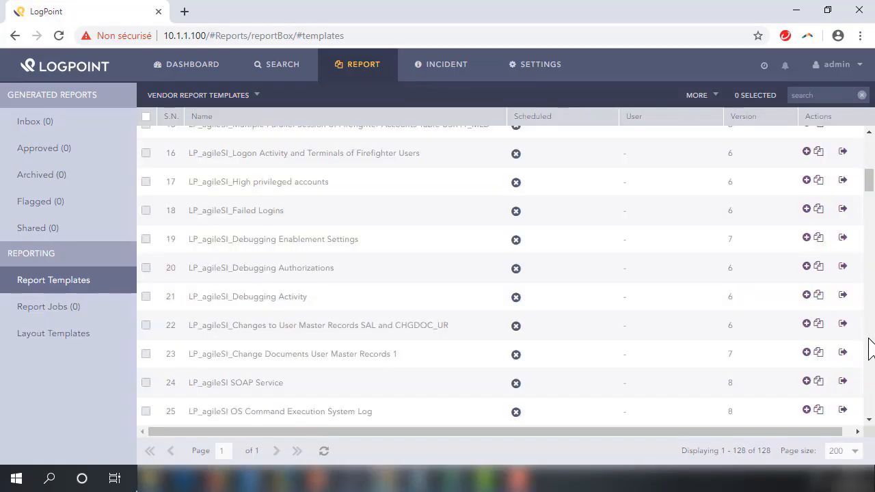
left_click_drag(870, 174, 865, 195)
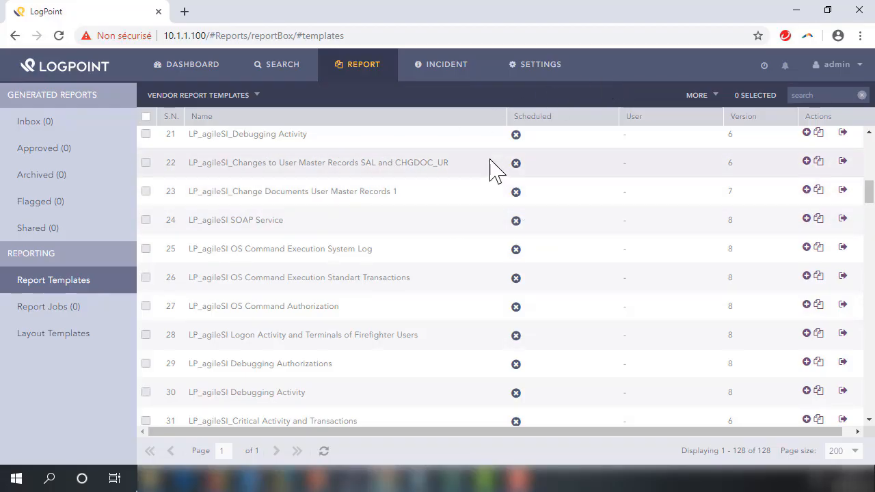
Step: Start an application import from the system settings and browse the Téléchargements folder for the package file
left_click(530, 77)
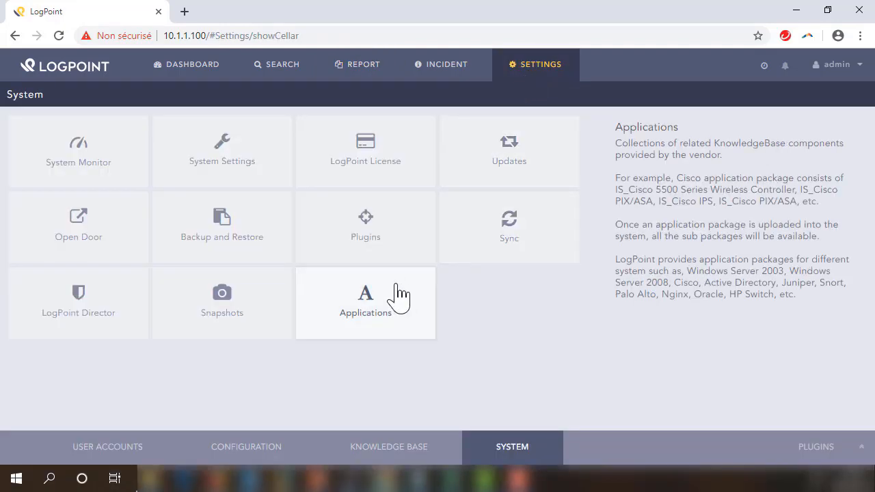
left_click(381, 327)
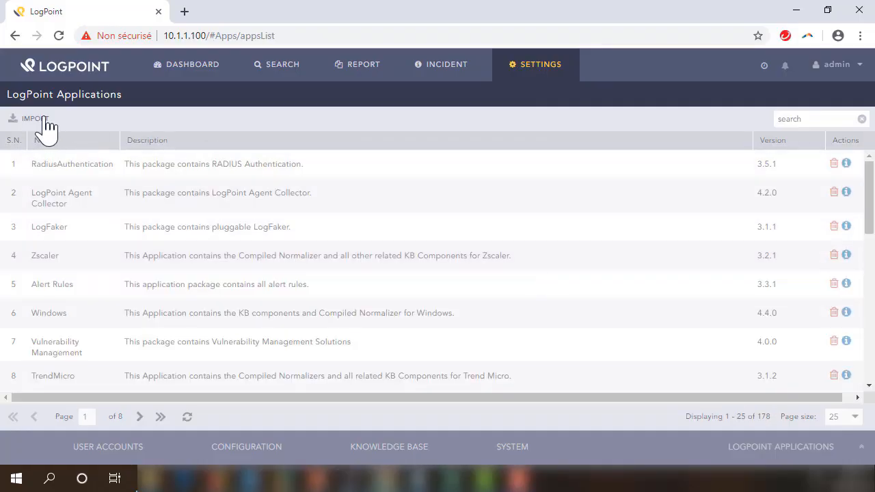
left_click(31, 119)
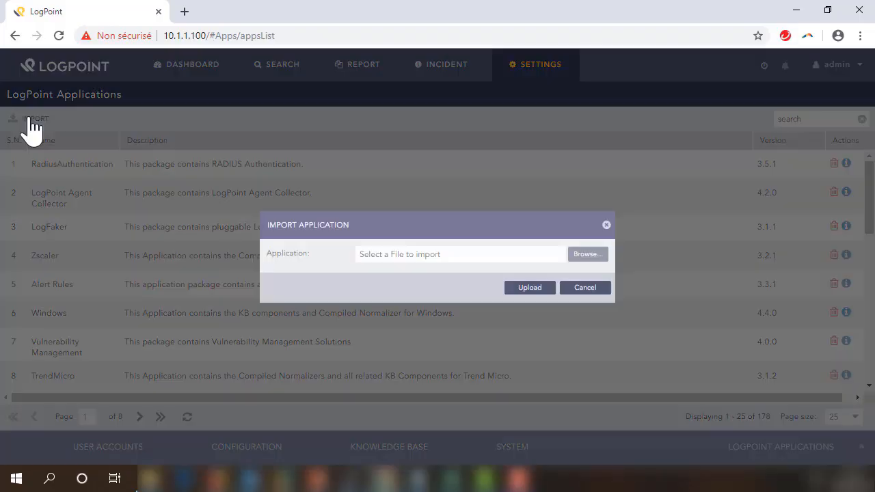
left_click(601, 257)
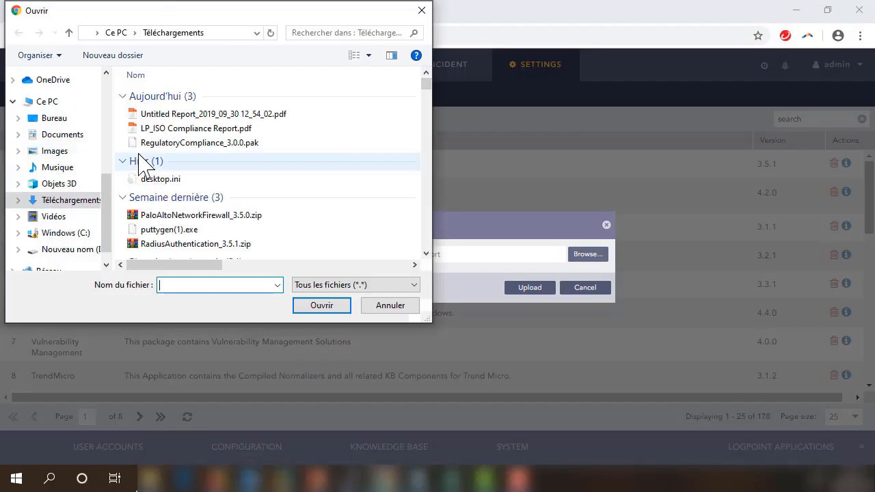
left_click(368, 57)
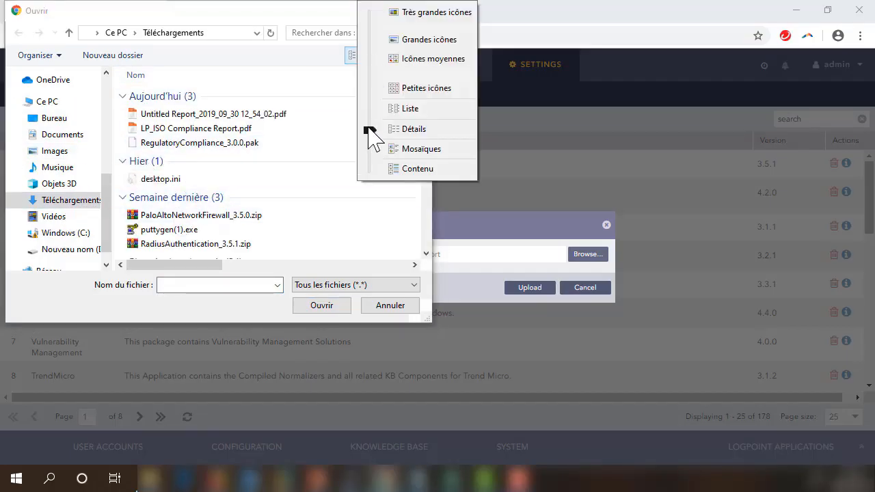
mouse_move(369, 128)
left_mouse_down()
mouse_move(375, 31)
mouse_move(370, 164)
mouse_move(375, 116)
left_mouse_up()
left_click(373, 104)
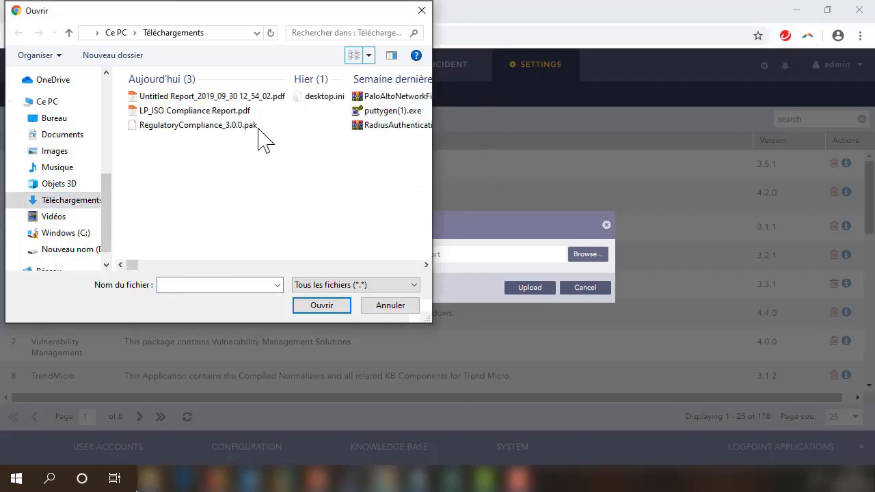
right_click(258, 193)
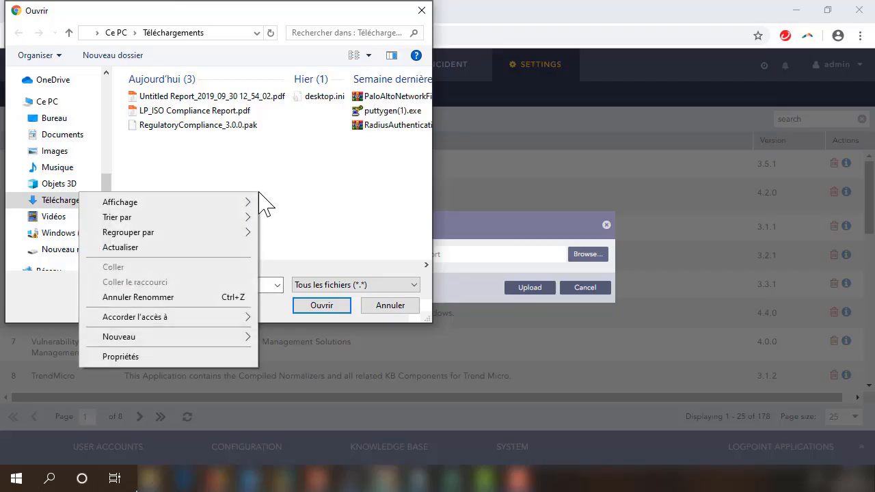
mouse_move(171, 204)
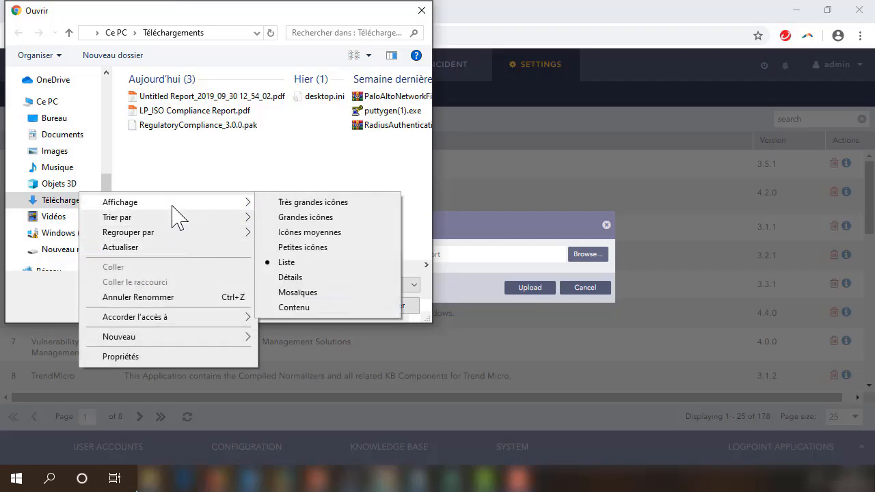
left_click(285, 277)
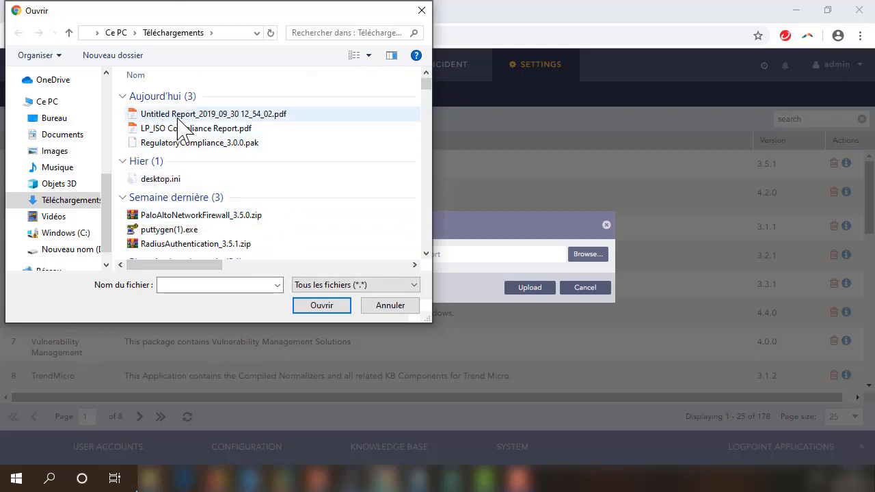
Step: Try to upload the application package RegulatoryCompliance_3.0.0.pak, check the upload error and close the import dialog
left_click(188, 145)
left_click(307, 306)
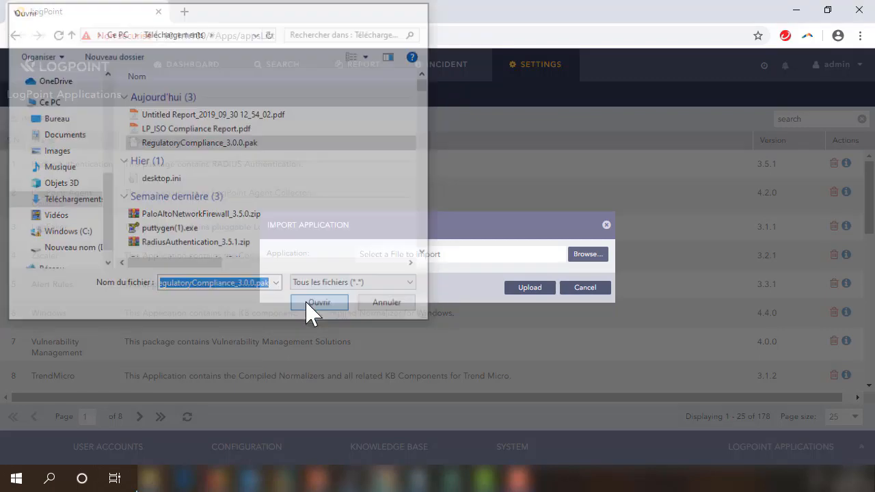
left_click(520, 295)
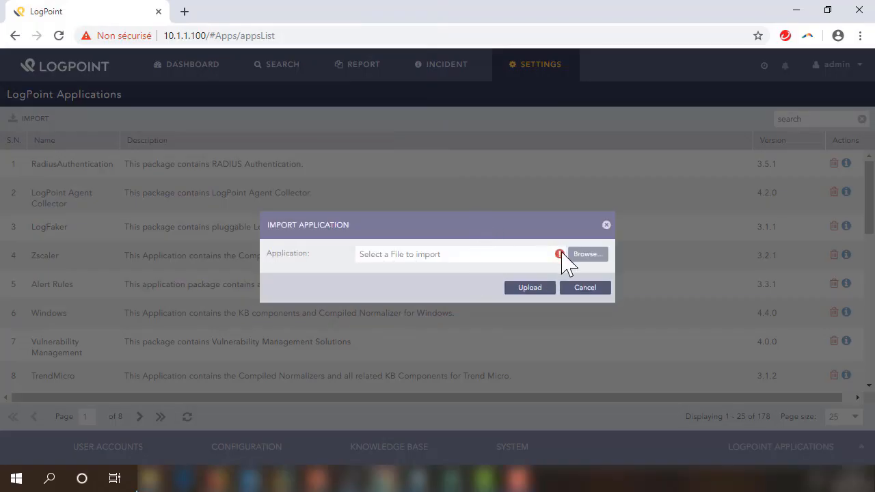
mouse_move(560, 253)
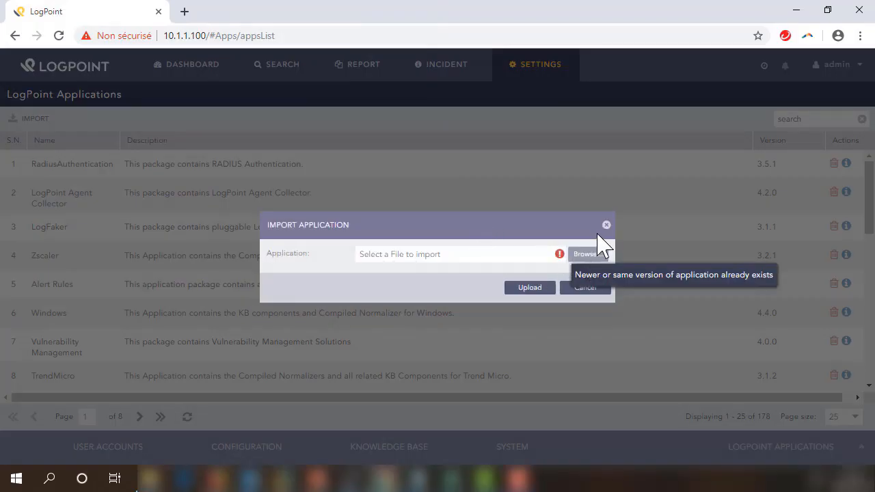
left_click(607, 225)
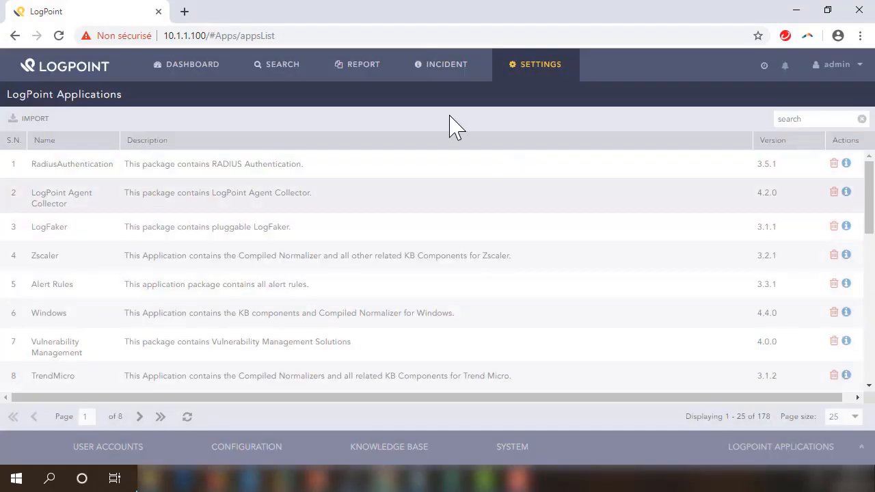
left_click(282, 69)
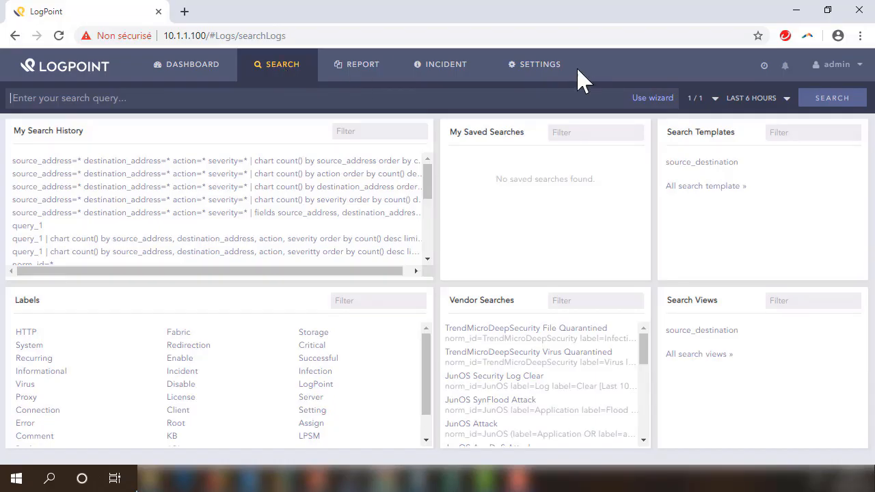
left_click(524, 68)
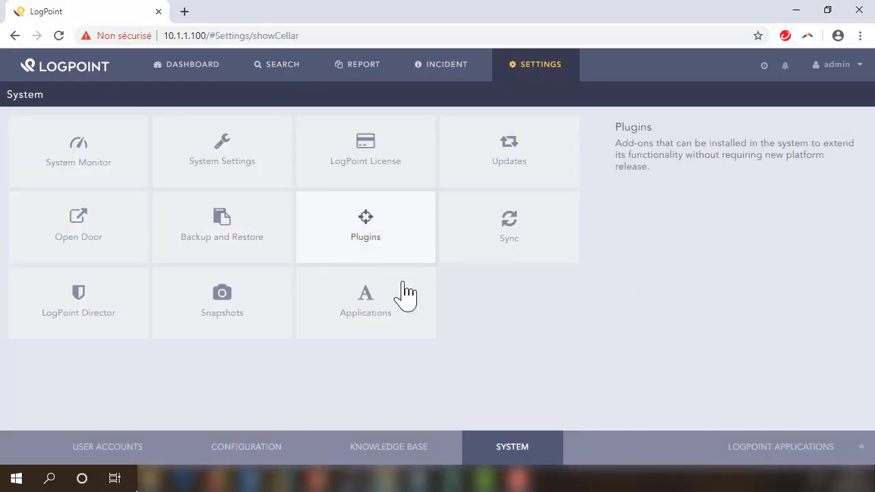
Step: Return to the vendor report templates and show 200 templates per page
left_click(365, 69)
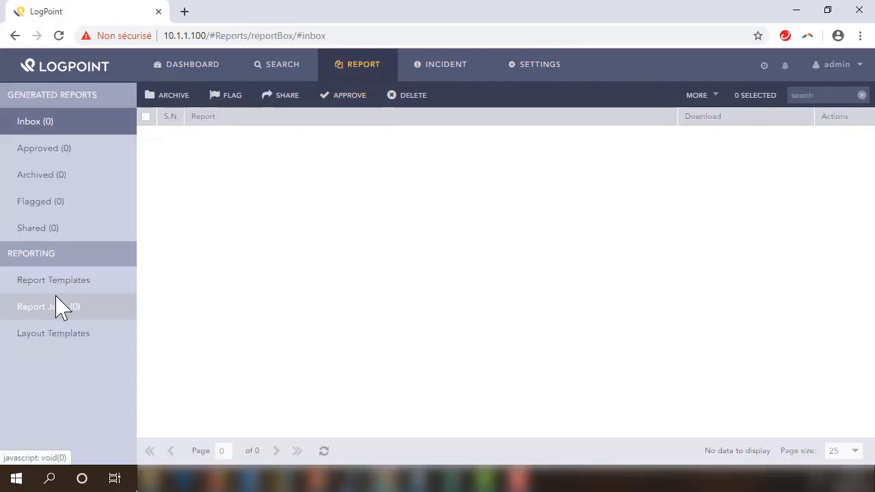
left_click(53, 286)
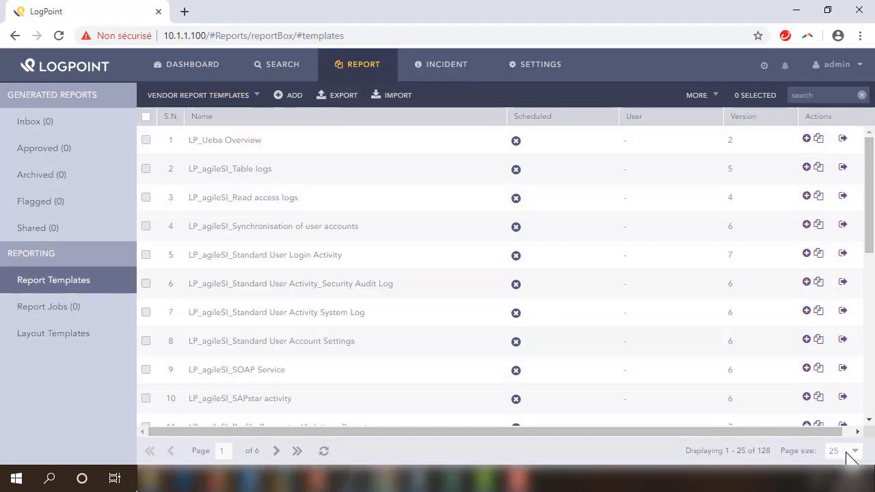
left_click(846, 454)
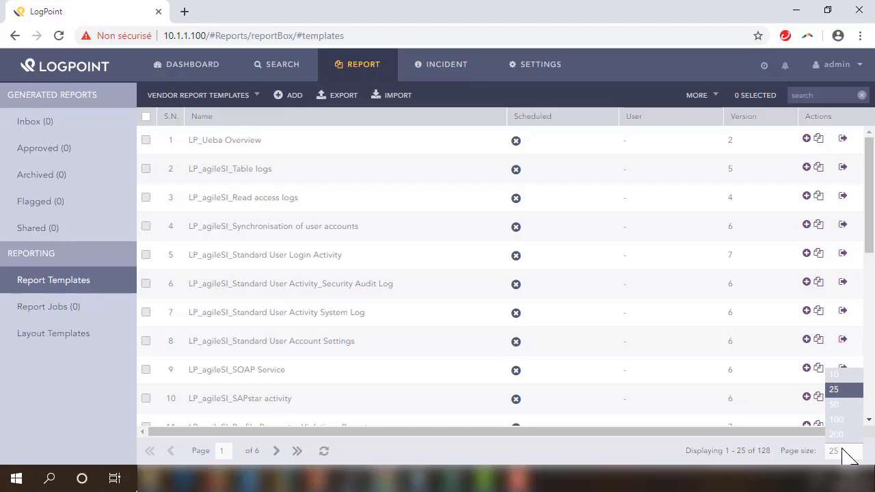
left_click(837, 434)
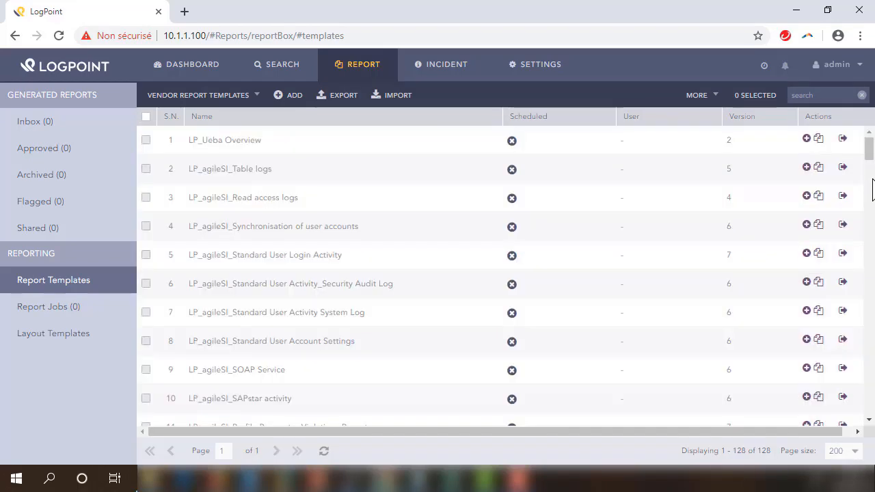
Step: Run the LP_ISO Compliance Report vendor template on the Firewall and windows repos
left_click_drag(871, 164, 867, 366)
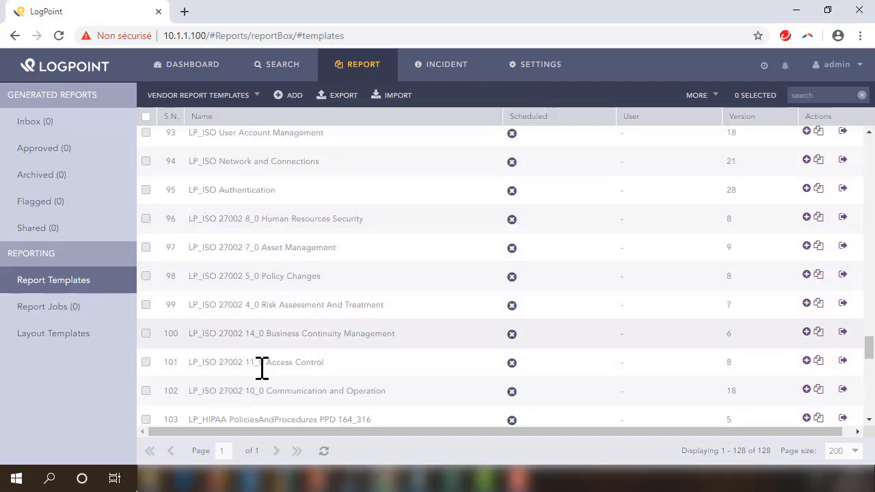
scroll(345, 369, "up", 3)
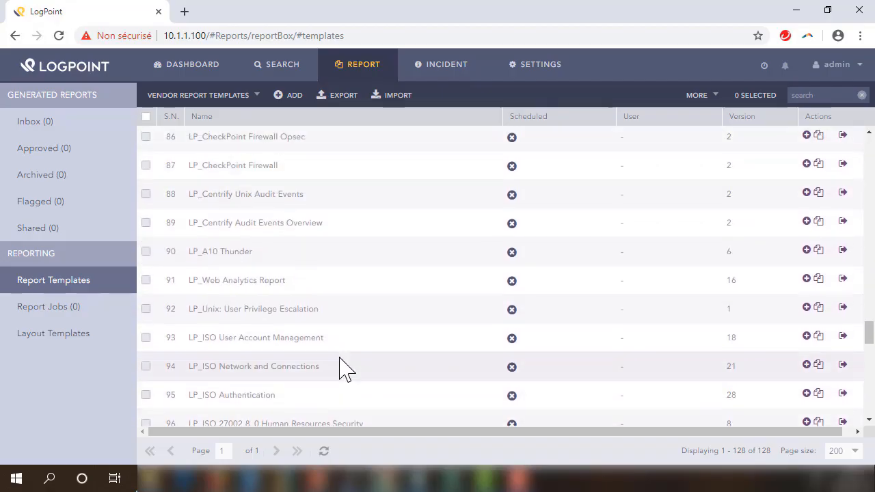
scroll(342, 365, "down", 3)
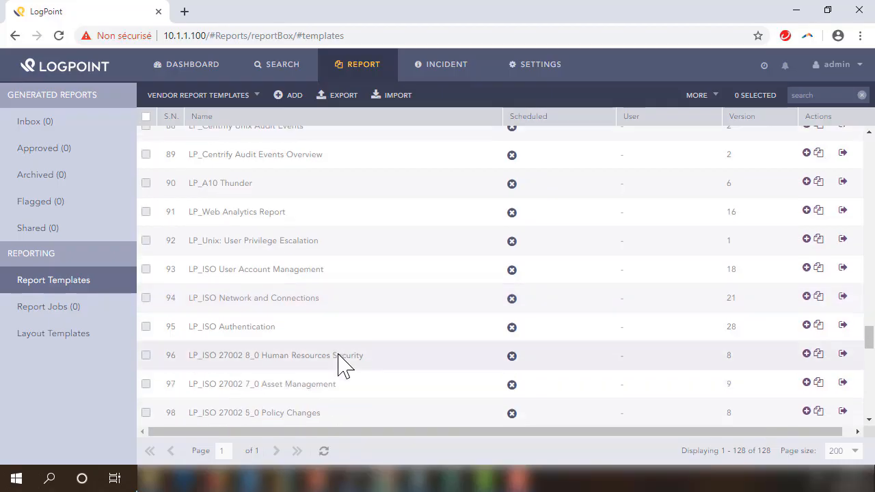
scroll(340, 355, "down", 3)
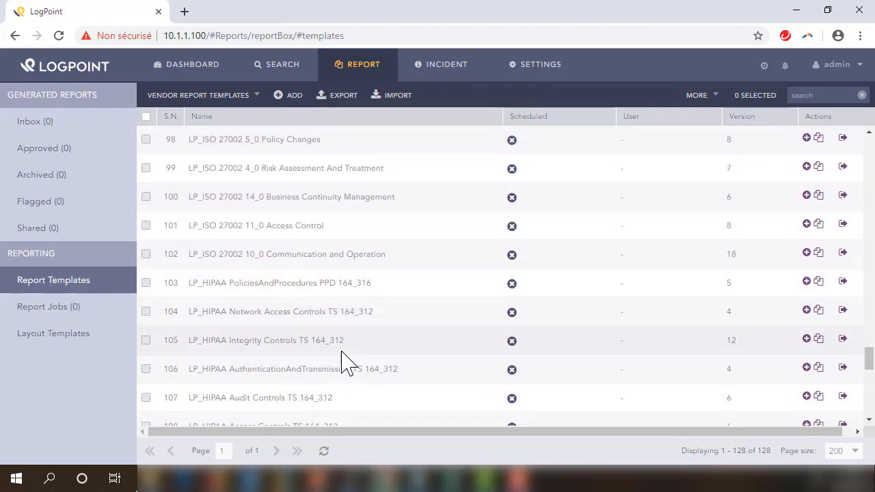
scroll(349, 361, "down", 3)
scroll(345, 362, "down", 6)
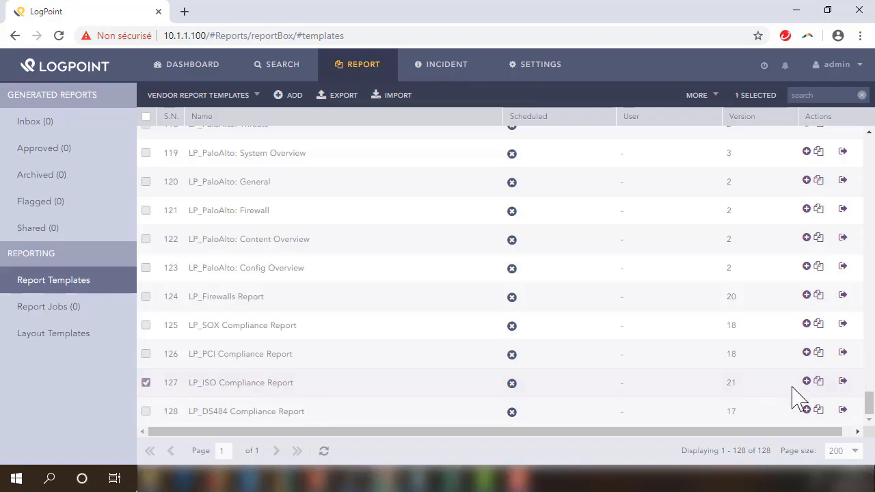
left_click(844, 381)
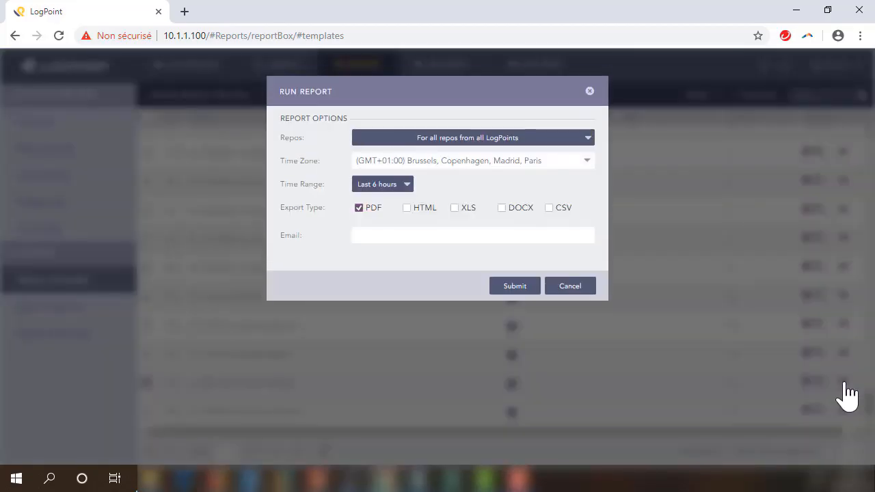
left_click(589, 141)
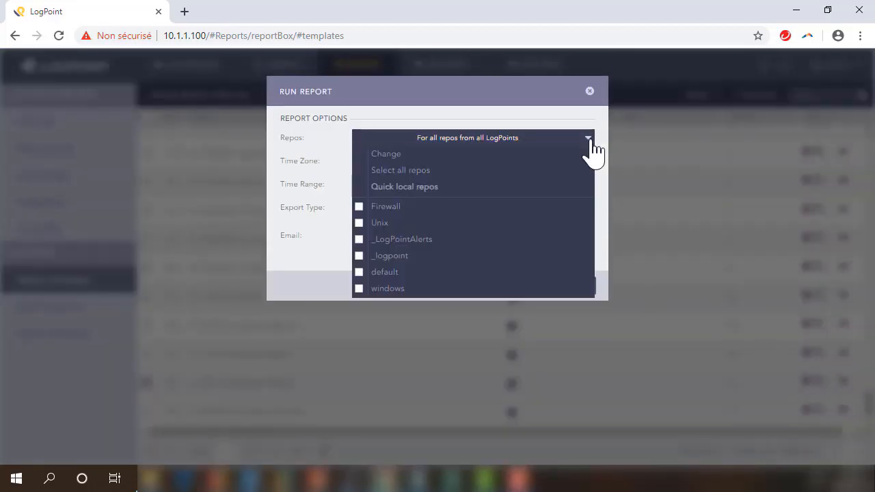
left_click(361, 208)
left_click(359, 289)
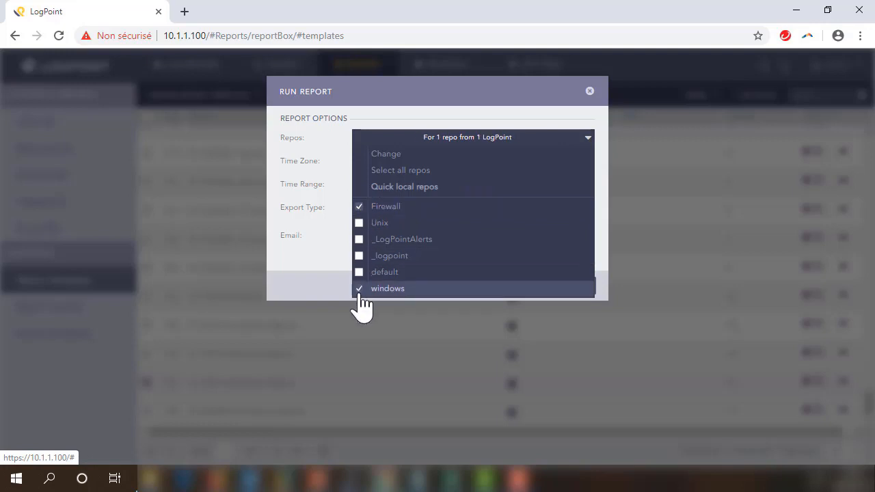
left_click(403, 103)
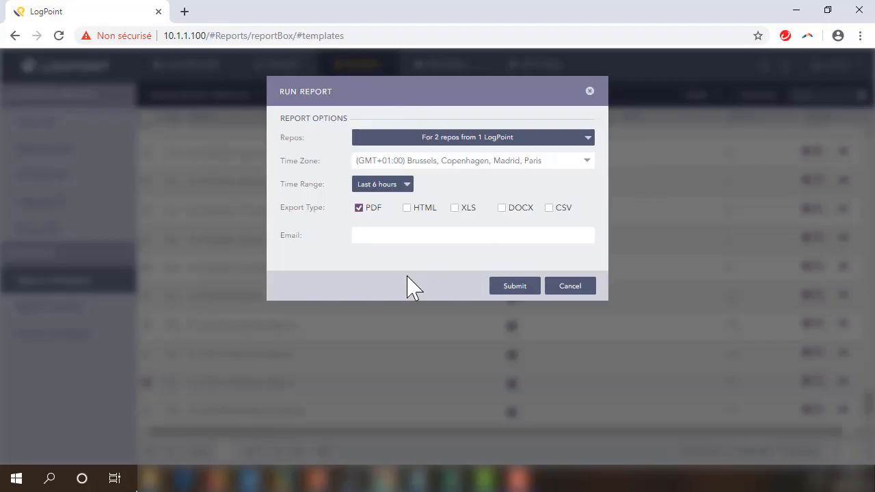
left_click(529, 290)
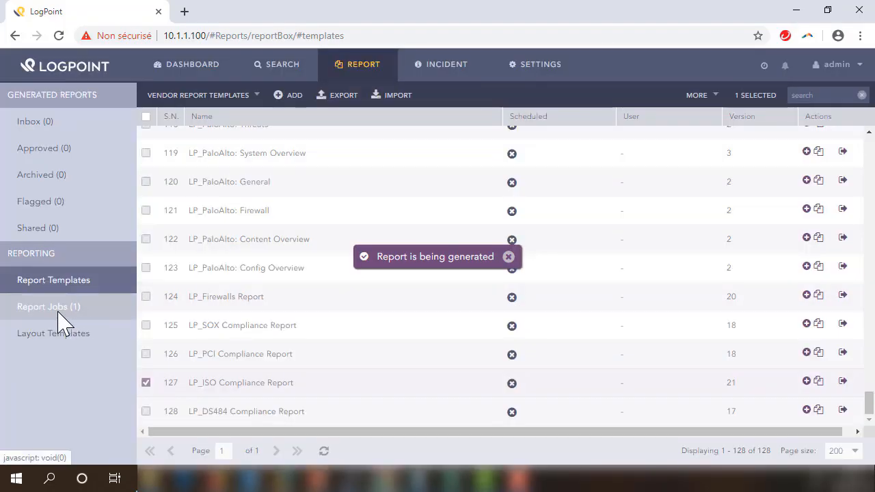
Step: Check the status of the LP_ISO Compliance Report in the report jobs and refresh the job list
left_click(60, 310)
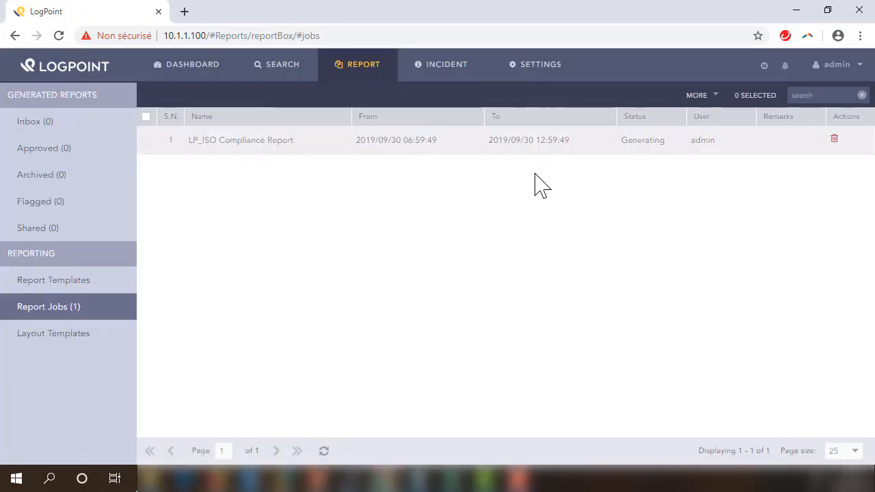
left_click_drag(666, 144, 611, 143)
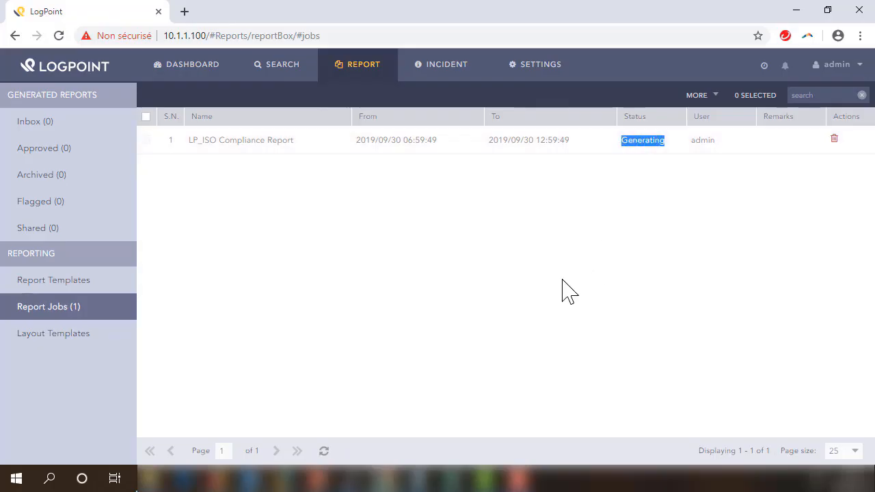
left_click(324, 452)
left_click(324, 453)
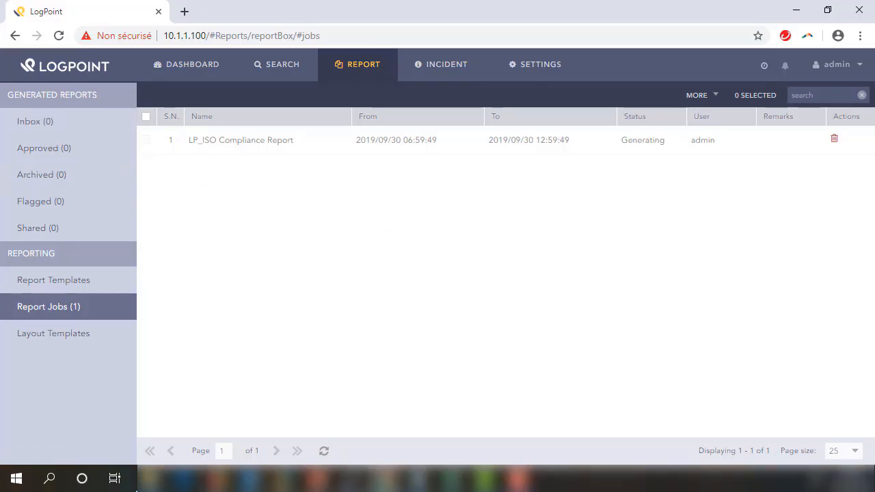
left_click(317, 478)
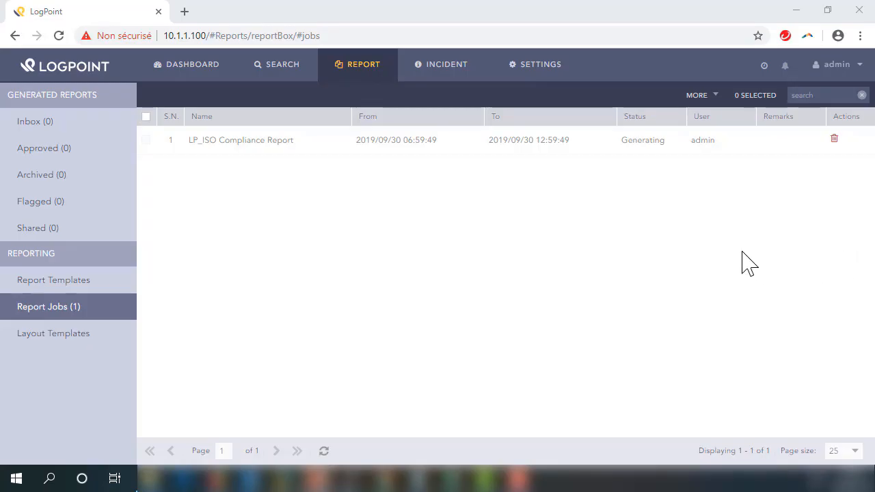
Step: Clone the LP_ISO Compliance Report vendor template under the name "ISO Compliance Report_alphorm"
left_click(57, 281)
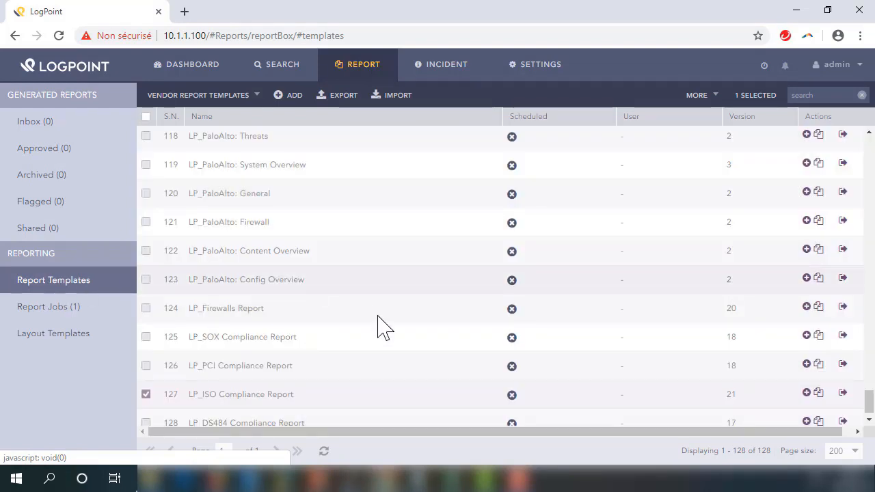
left_click(819, 393)
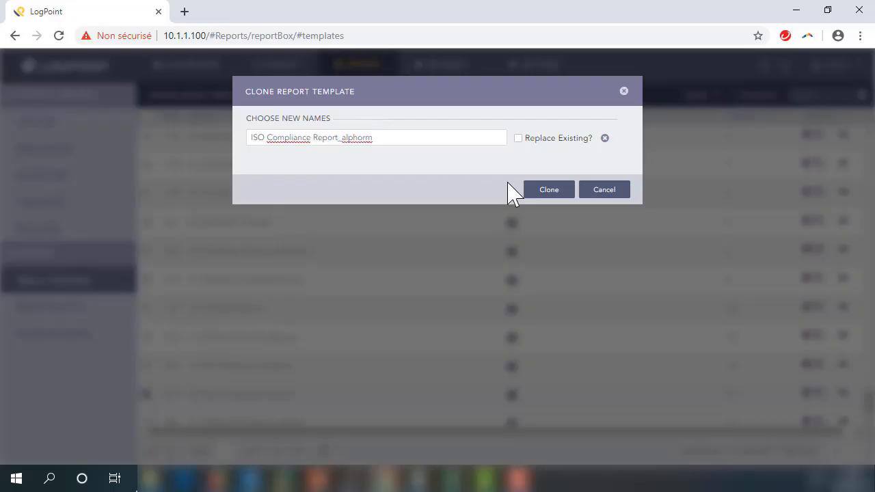
left_click(536, 193)
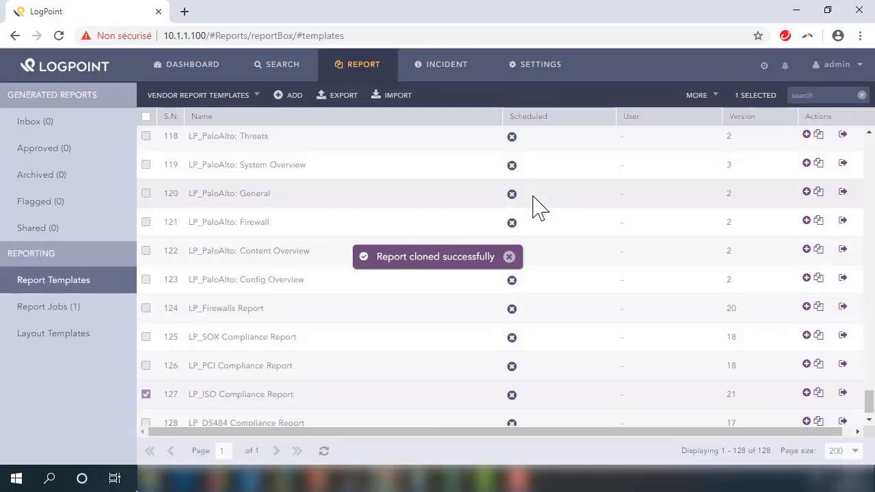
Step: Open ISO Compliance Report_alphorm from My Report Templates and remove its Top 10 Failed Logins query
scroll(344, 315, "down", 1)
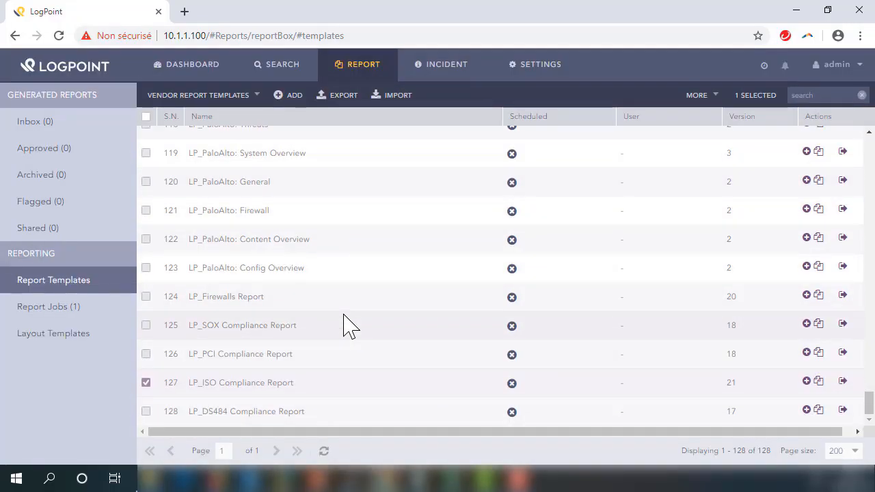
left_click(255, 102)
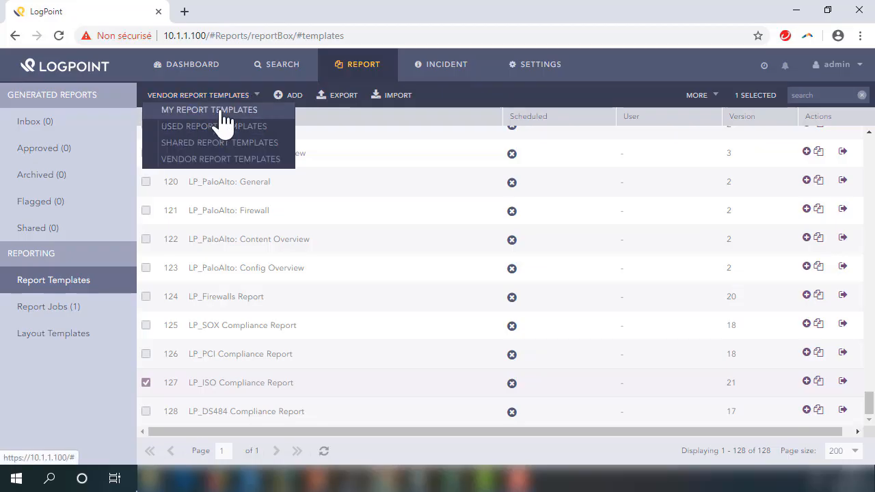
left_click(223, 113)
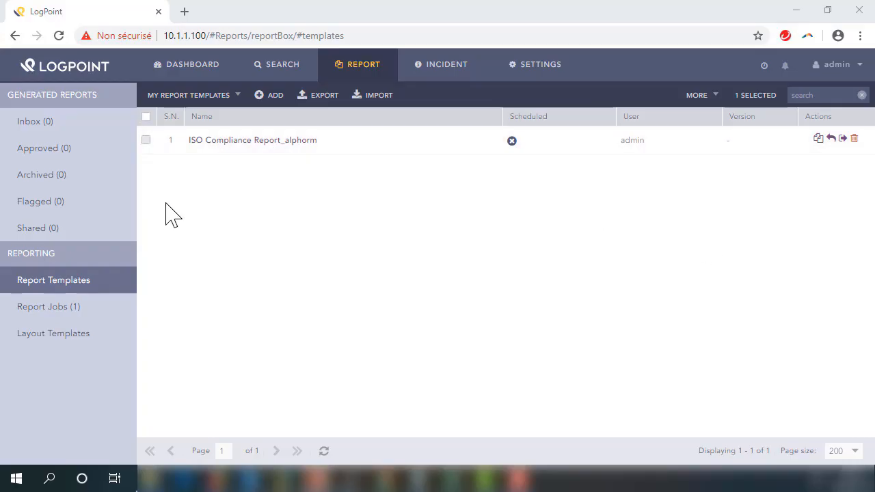
left_click(268, 142)
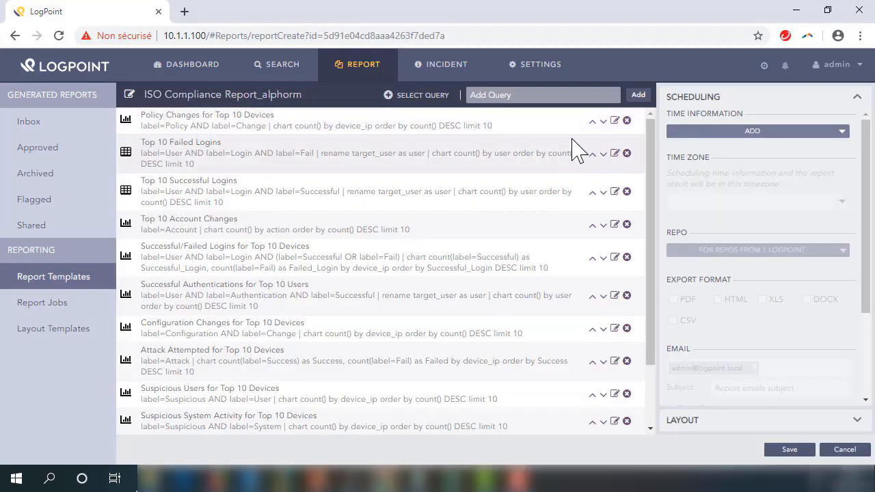
mouse_move(653, 133)
left_mouse_down()
mouse_move(650, 201)
mouse_move(653, 130)
left_mouse_up()
left_click(627, 154)
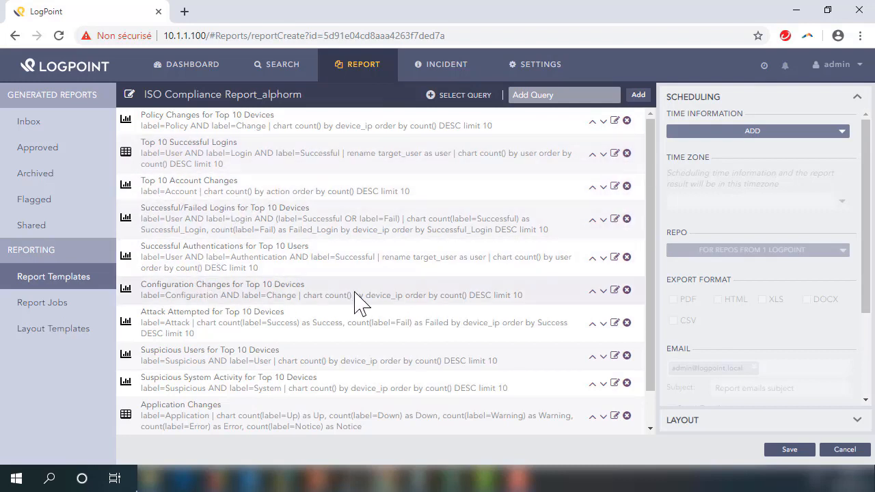
Step: Inspect the query text of Configuration Changes for Top 10 Devices and close it without changes
left_click(616, 291)
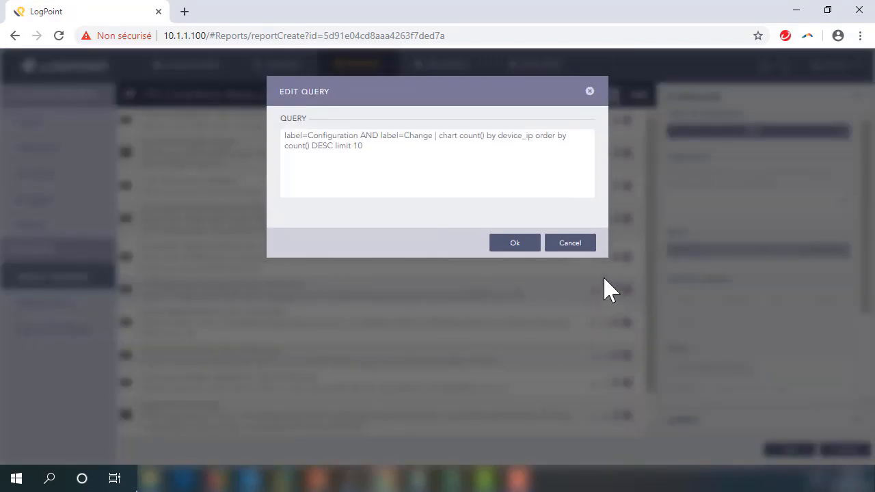
left_click_drag(381, 152, 264, 153)
key("ctrl+a")
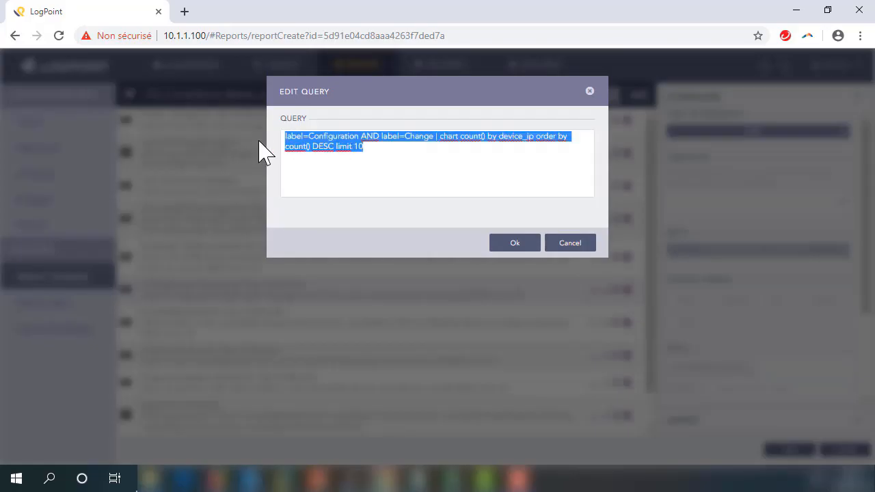
left_click(575, 249)
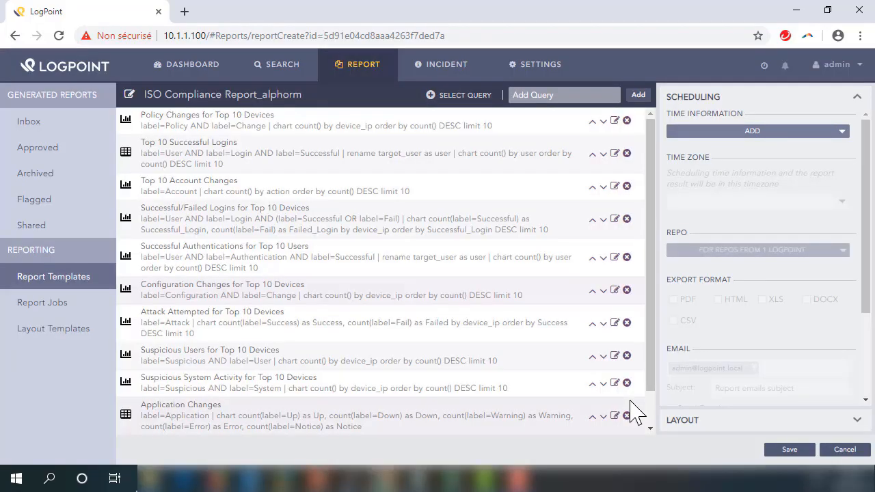
Step: Schedule the report weekly on Sunday at the 0th hour, covering the last 7 days, in the (GMT+01:00) Brussels, Copenhagen, Madrid, Paris time zone
left_click(742, 134)
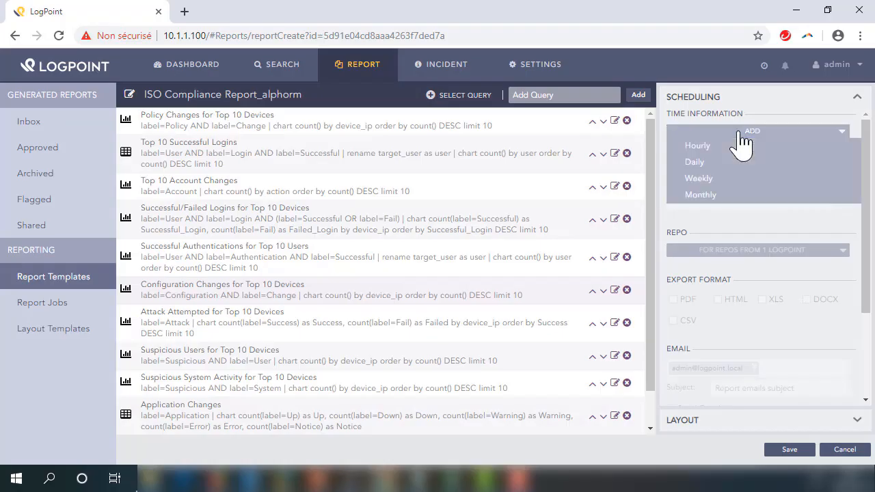
left_click(698, 179)
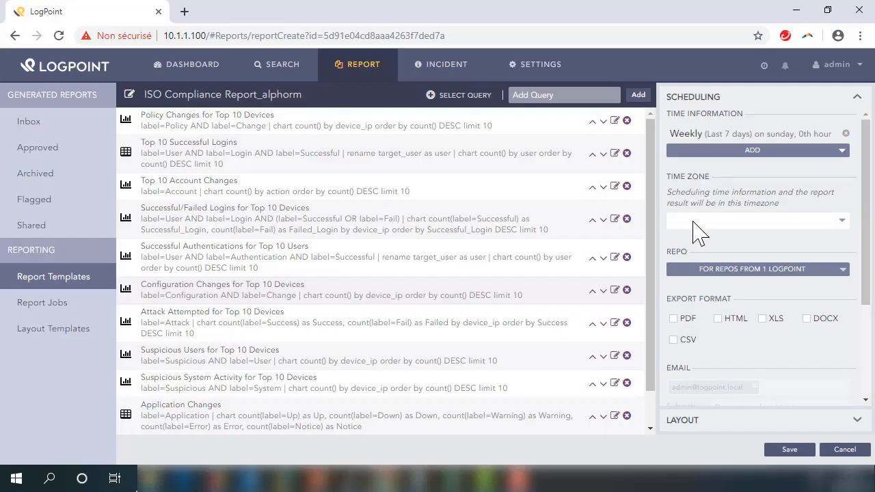
left_click(693, 221)
scroll(674, 352, "down", 6)
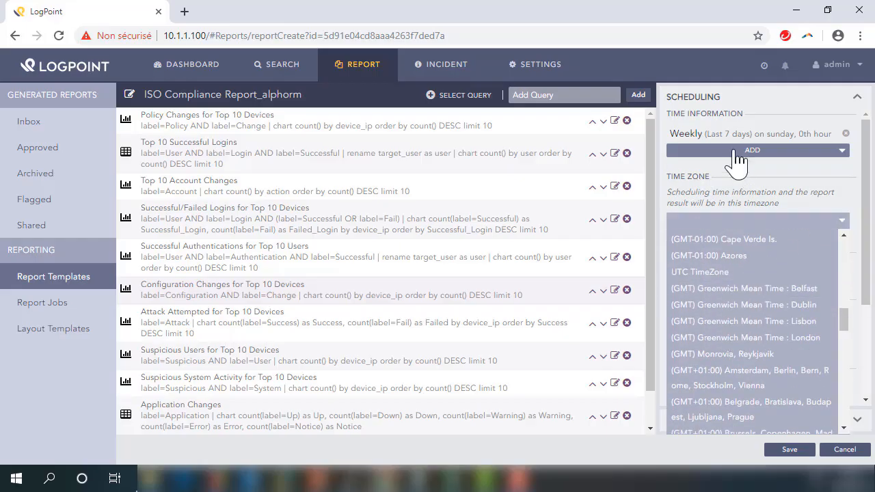
scroll(729, 322, "down", 5)
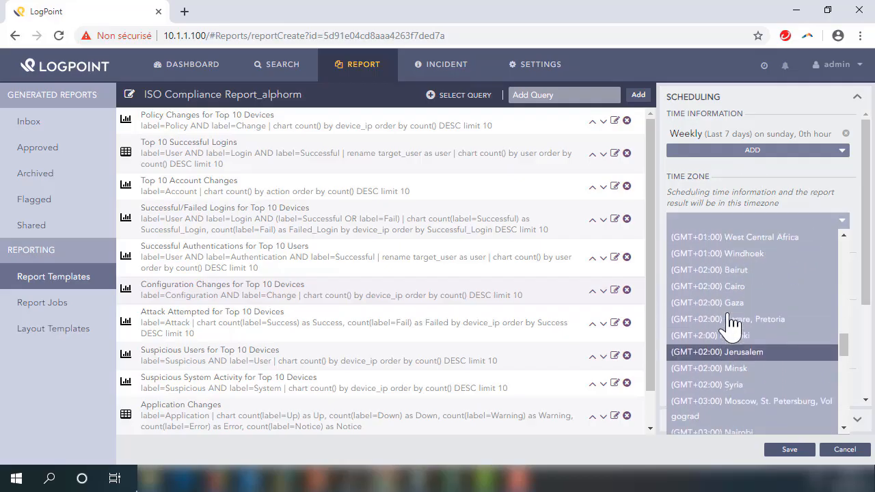
scroll(731, 324, "up", 2)
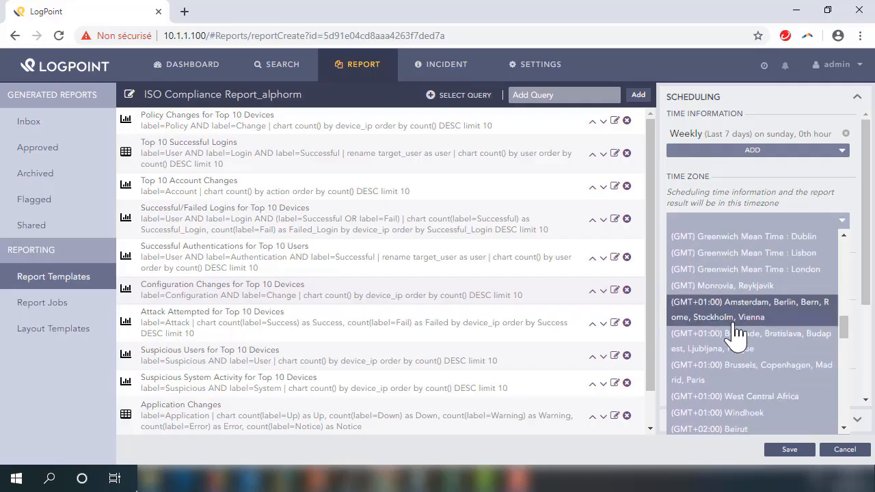
left_click(769, 385)
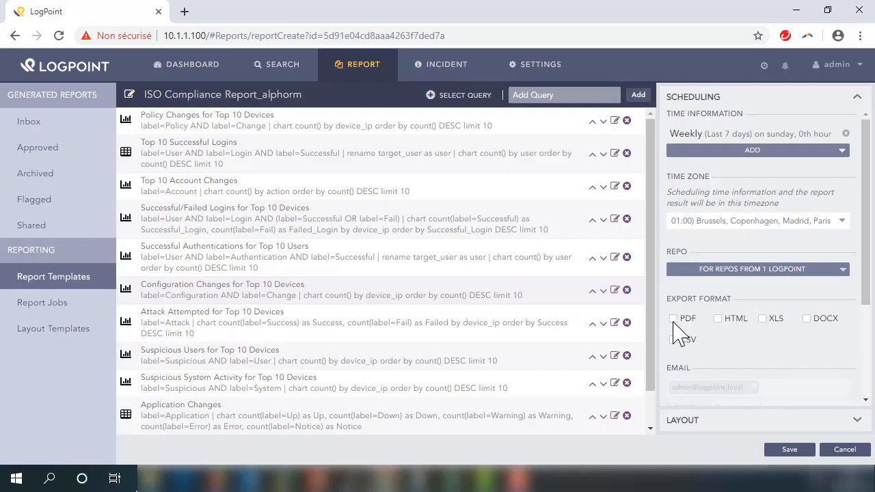
Step: Set the scheduled report's export format to PDF and its repos to Firewall and windows
left_click(674, 319)
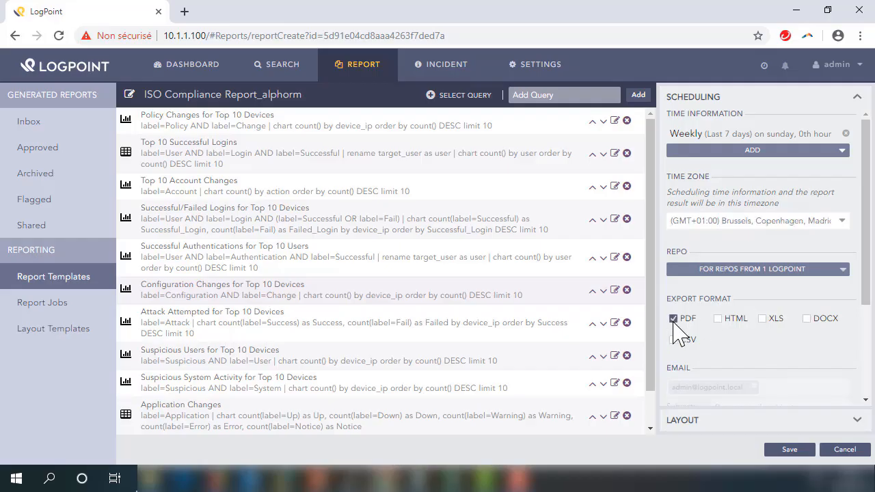
left_click(843, 272)
left_click(673, 336)
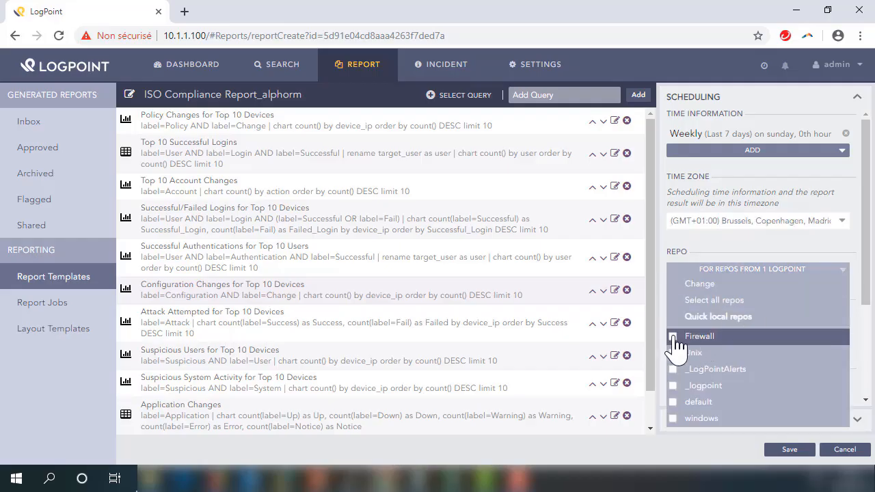
left_click(673, 418)
left_click(740, 183)
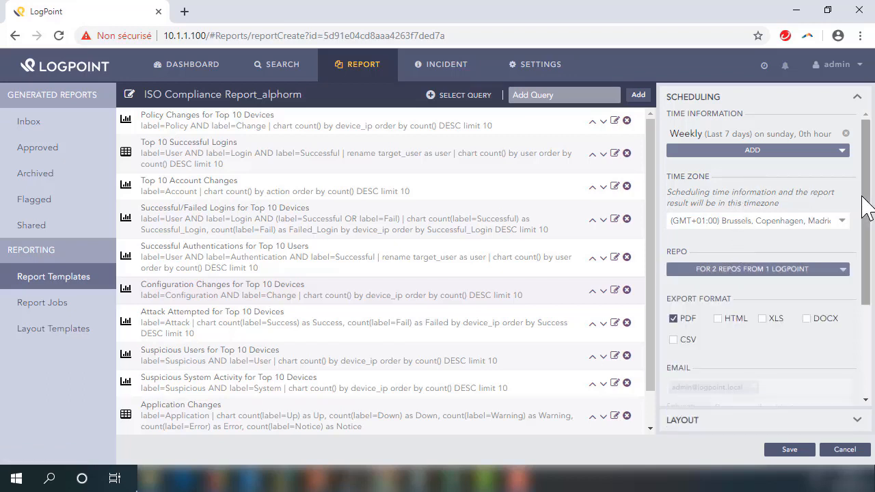
left_click_drag(865, 205, 863, 332)
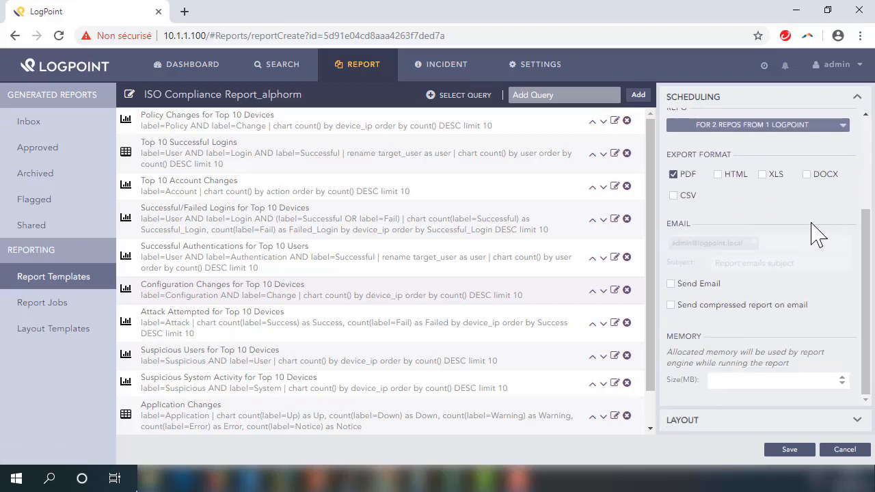
Step: Enable Send Email for the scheduled report and choose Default Template as its layout template
left_click(671, 285)
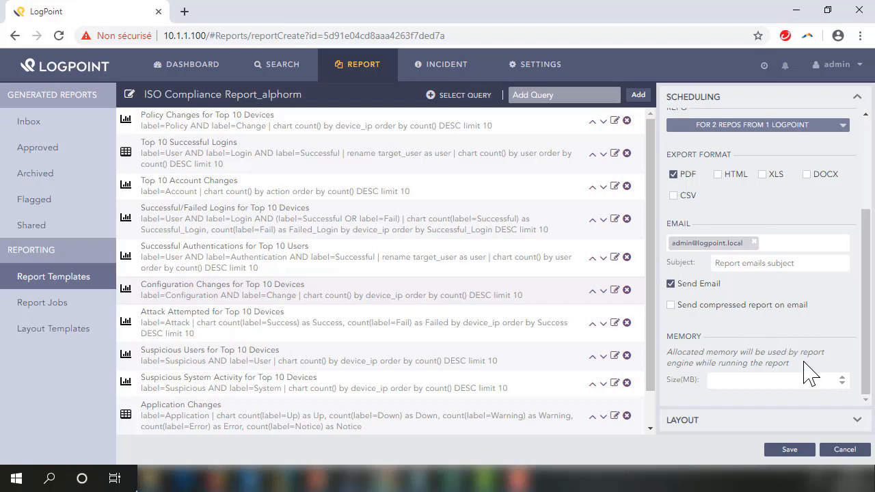
left_click(857, 420)
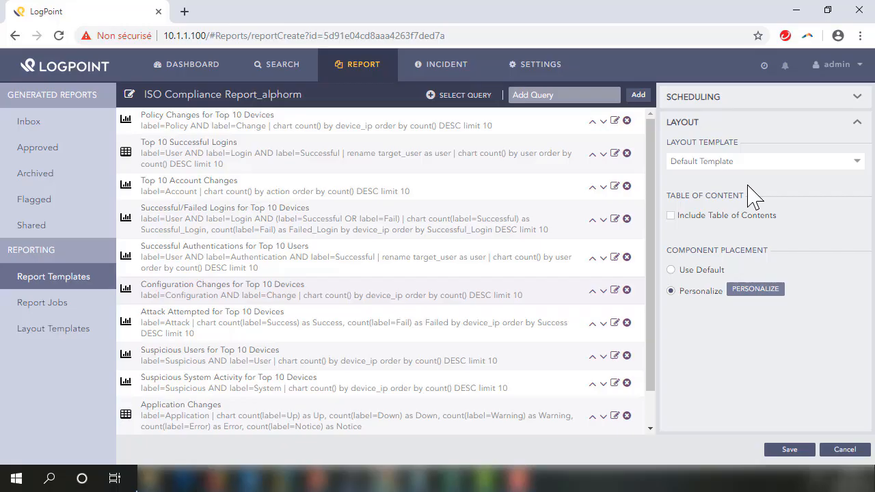
left_click(757, 166)
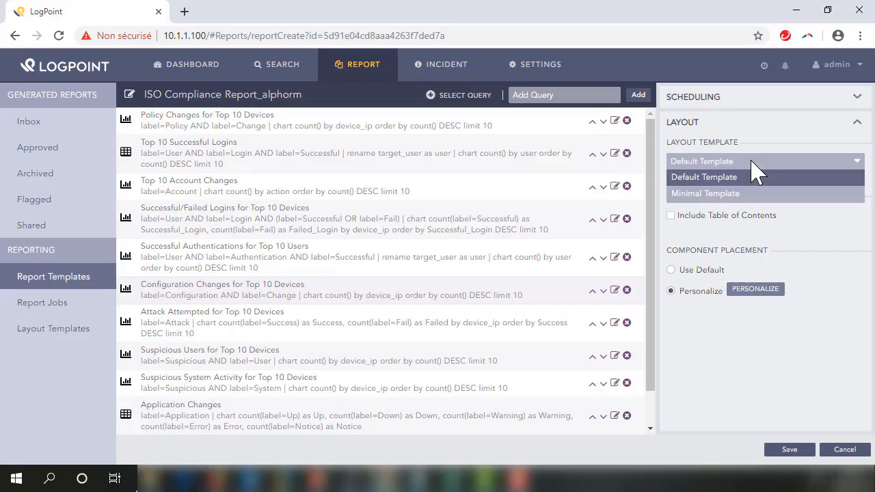
left_click(718, 178)
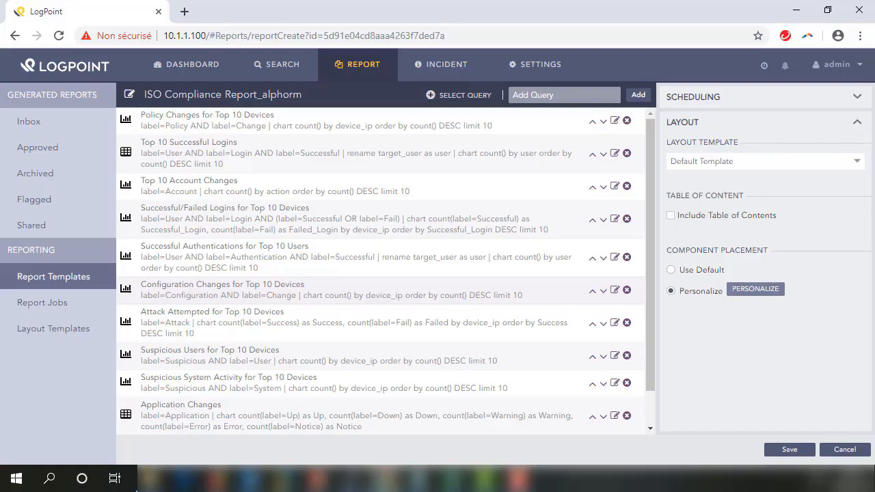
left_click(857, 125)
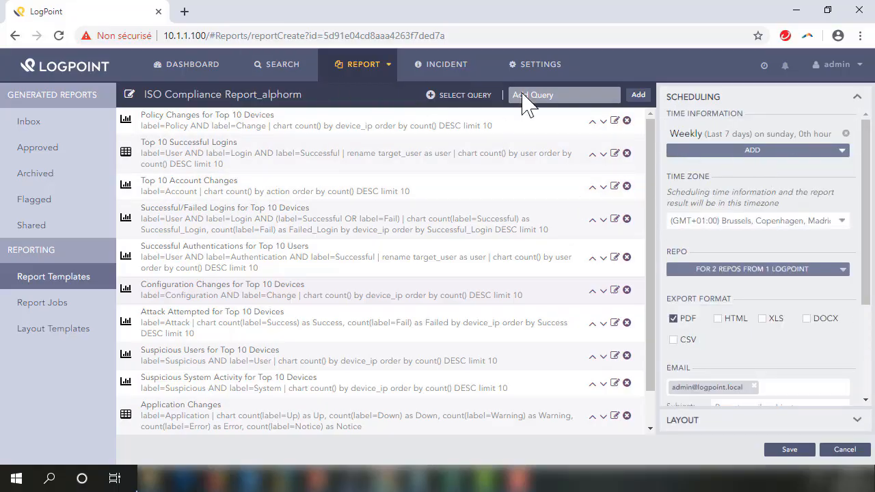
Step: Save the report template and review the warning's details, then turn off Send Email and save again
left_click(791, 451)
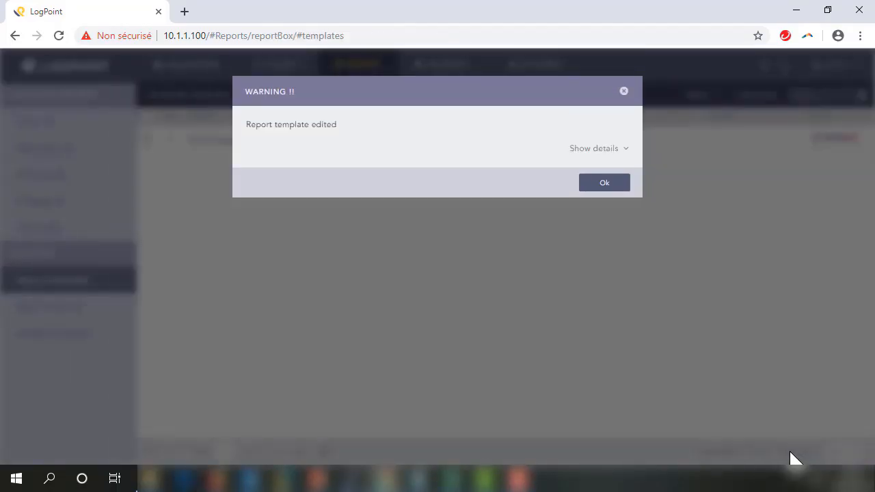
left_click(601, 149)
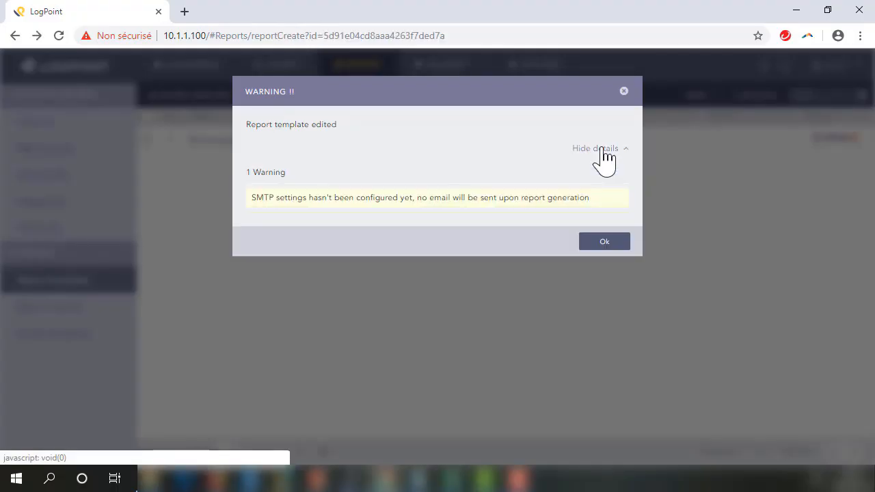
left_click(607, 244)
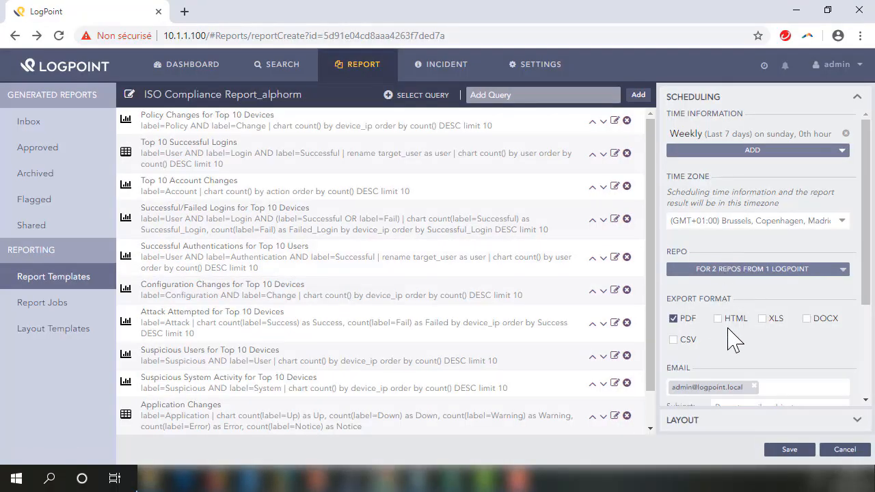
scroll(733, 336, "down", 2)
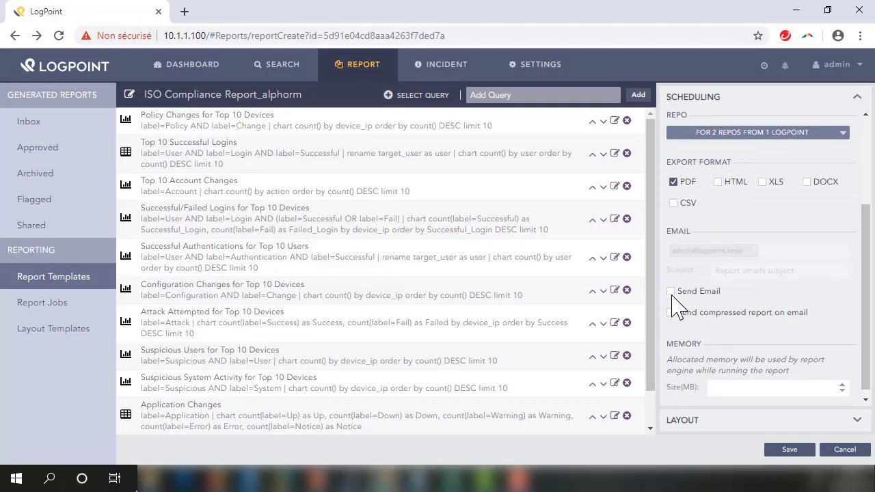
left_click(789, 451)
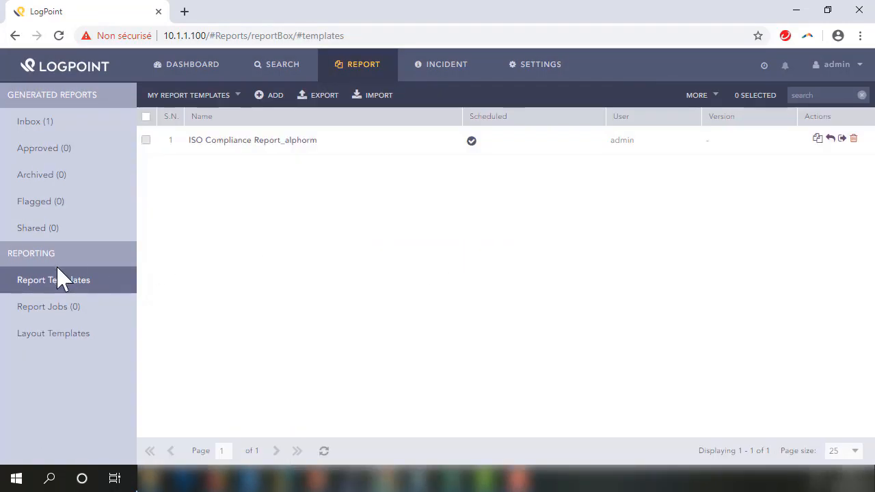
Step: Download the PDF of LP_ISO Compliance Report from the generated reports Inbox and open it
left_click(40, 125)
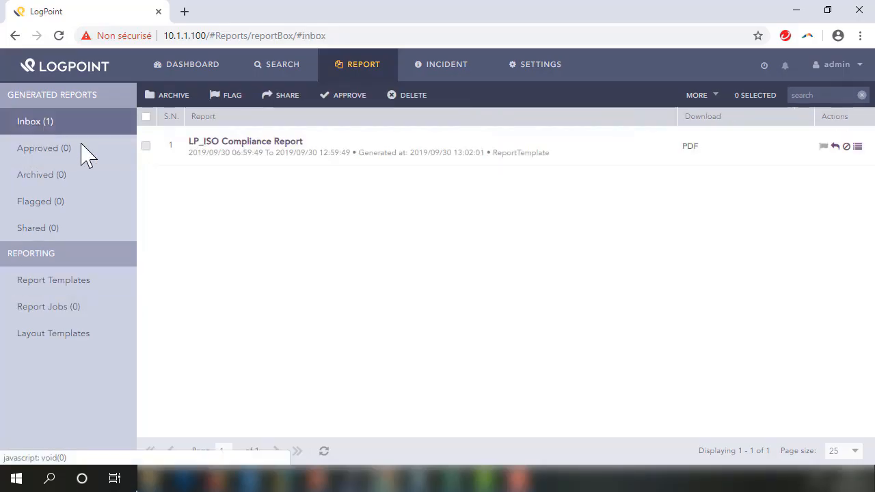
left_click(692, 147)
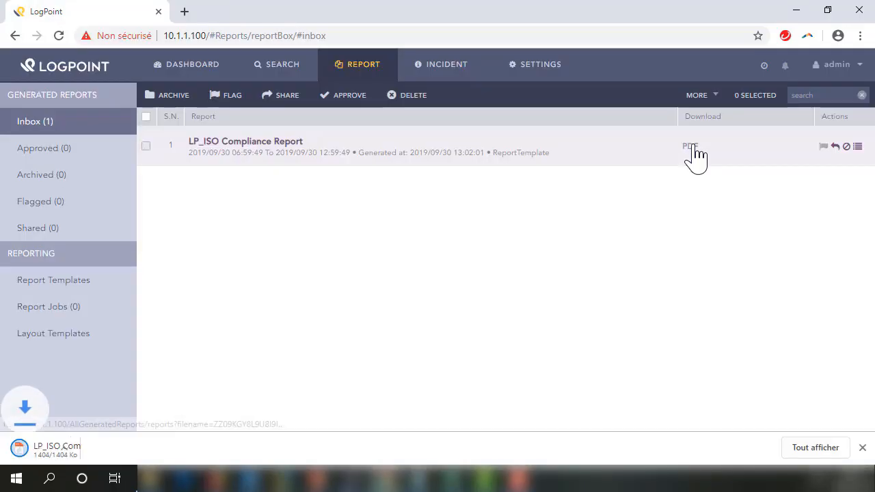
left_click(86, 453)
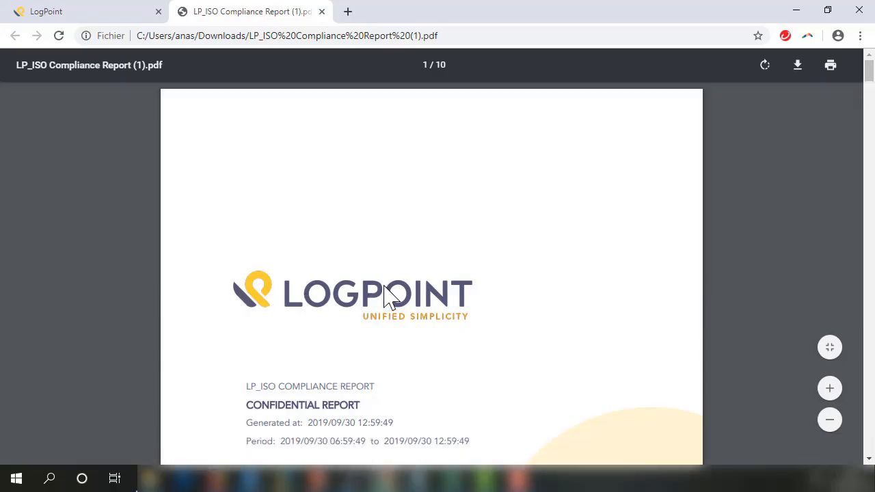
Step: Examine the cover page of the ISO compliance PDF and the first charts of its Account Auditing section
scroll(511, 296, "down", 3)
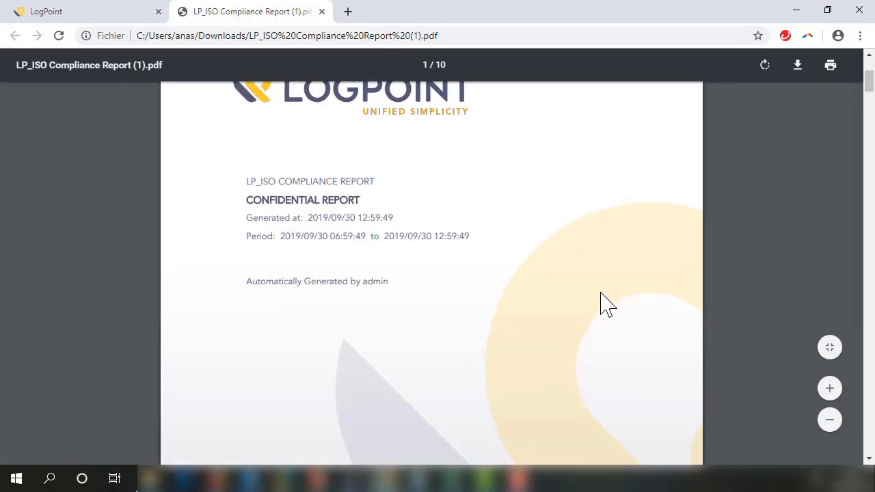
scroll(592, 326, "up", 3)
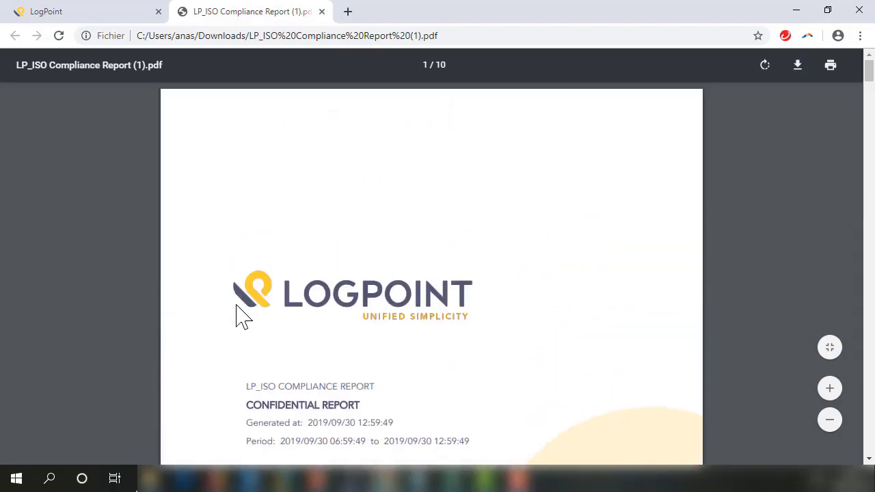
scroll(443, 339, "down", 6)
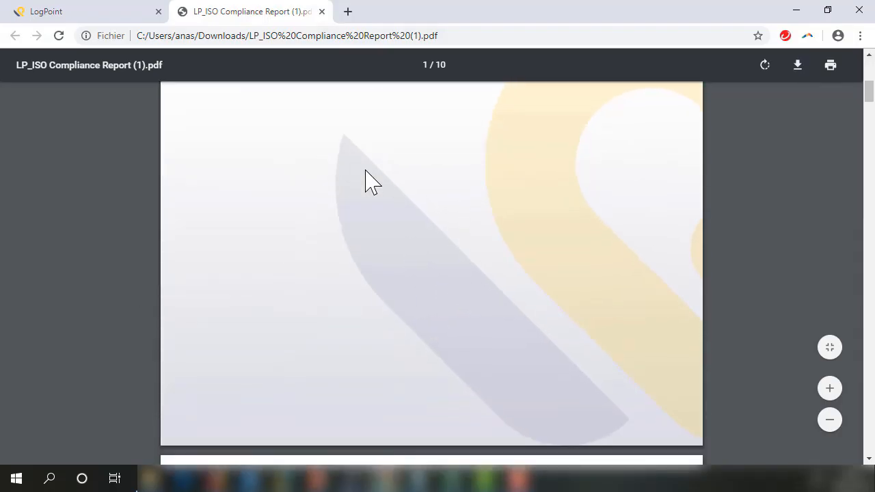
scroll(383, 179, "up", 6)
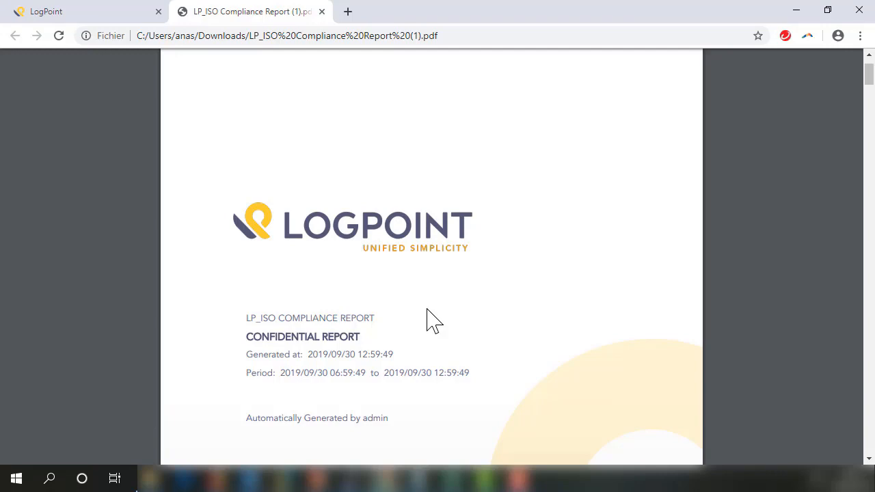
scroll(432, 321, "down", 15)
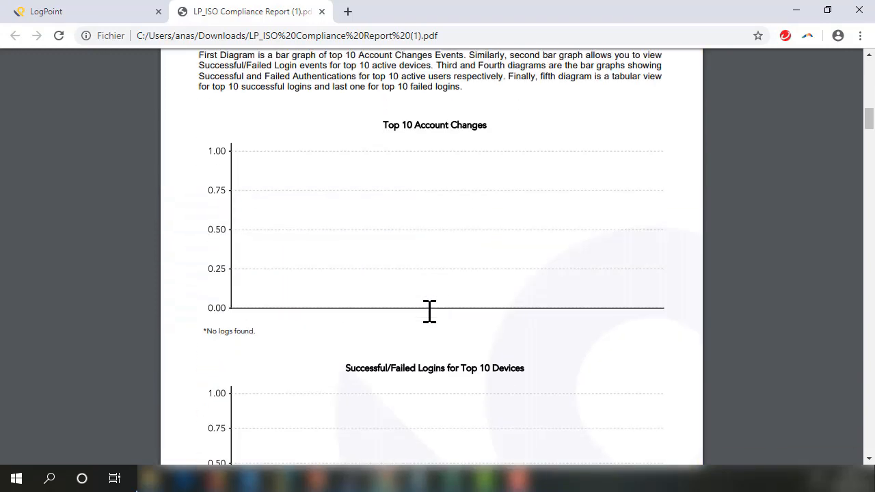
scroll(428, 311, "down", 5)
scroll(429, 311, "up", 5)
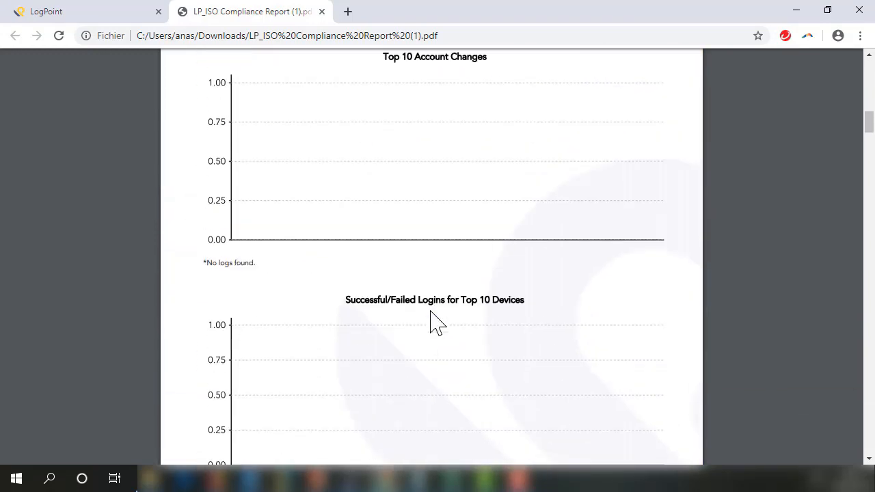
scroll(434, 311, "up", 5)
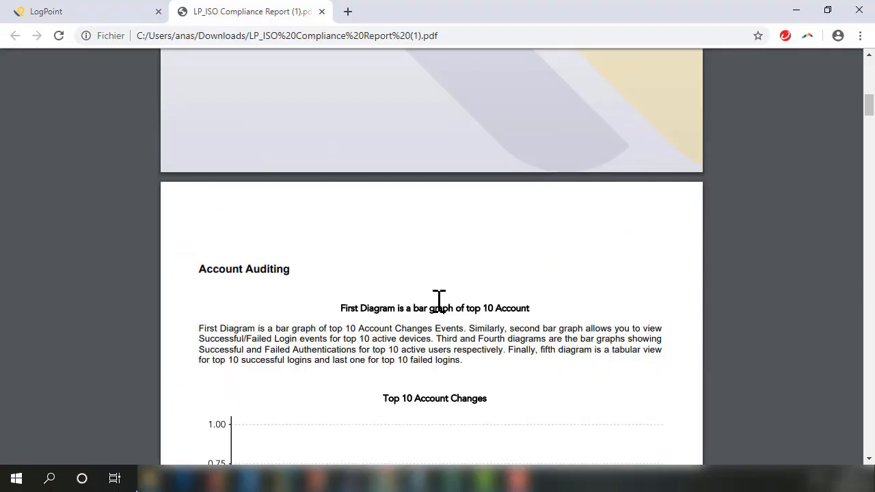
Step: Examine the PDF's authentication charts, the Malicious Events description and the Policy Changes for Top 10 Devices chart
scroll(439, 301, "down", 10)
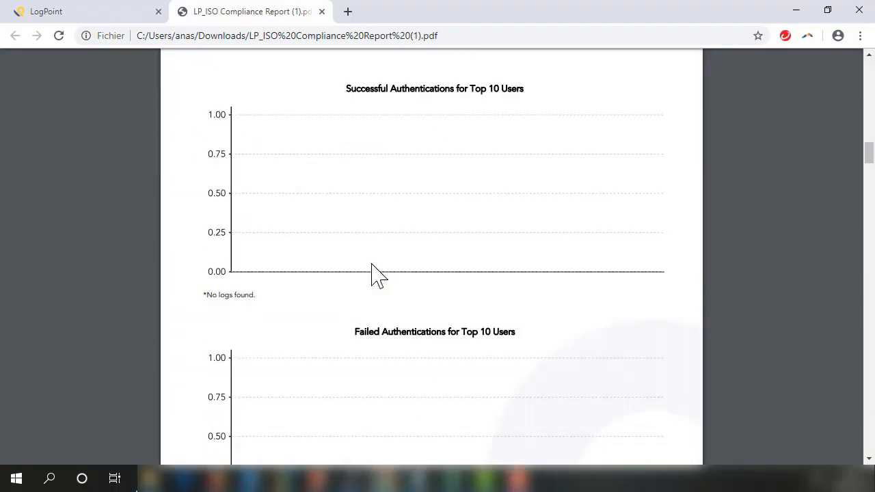
scroll(378, 276, "down", 10)
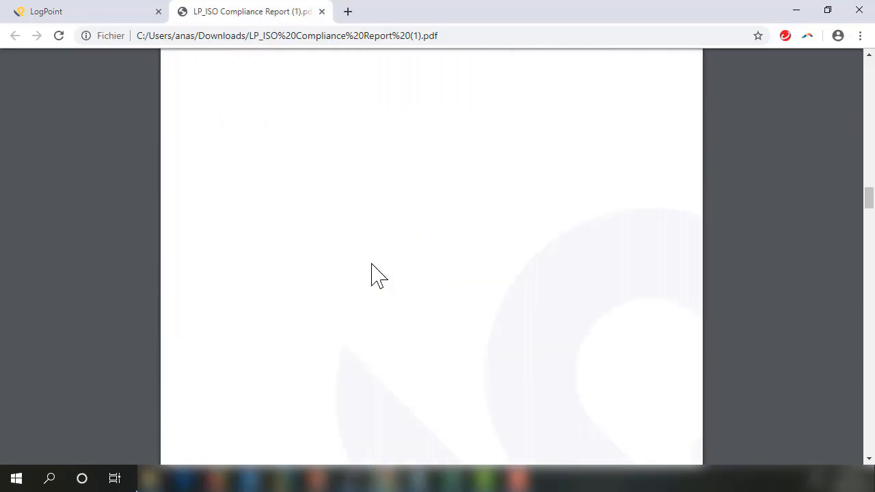
scroll(372, 265, "down", 10)
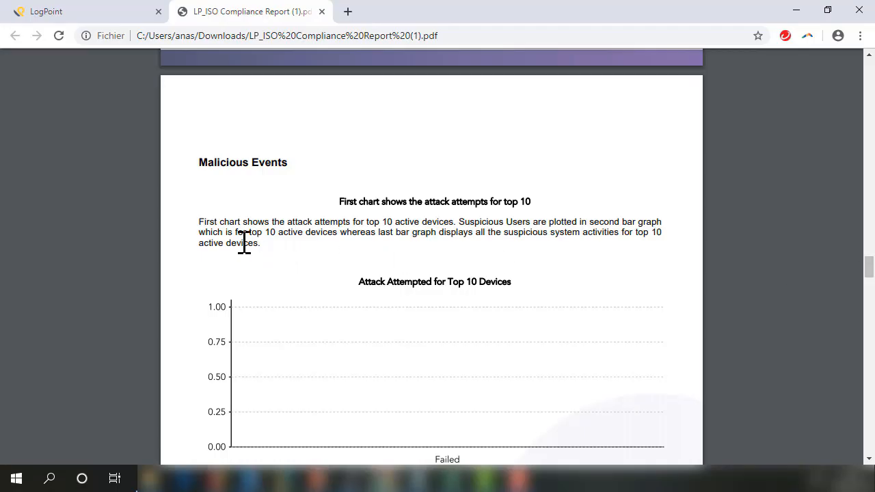
left_click_drag(201, 223, 267, 250)
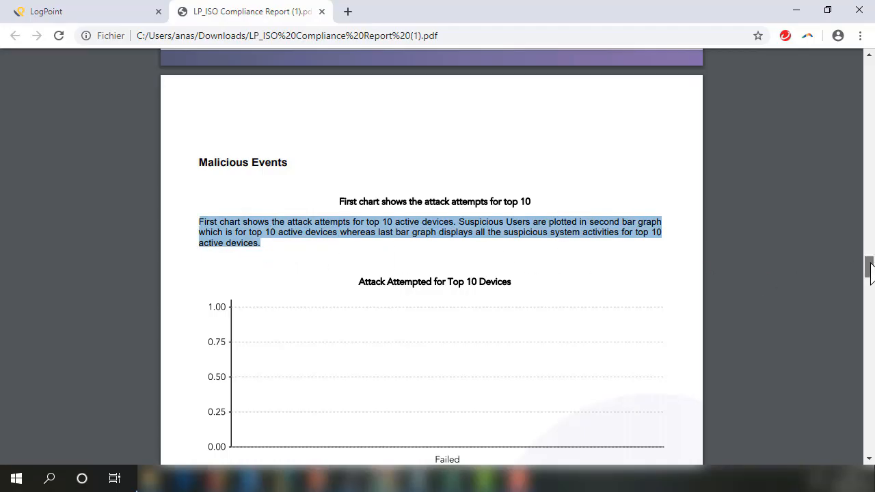
left_click_drag(870, 270, 869, 348)
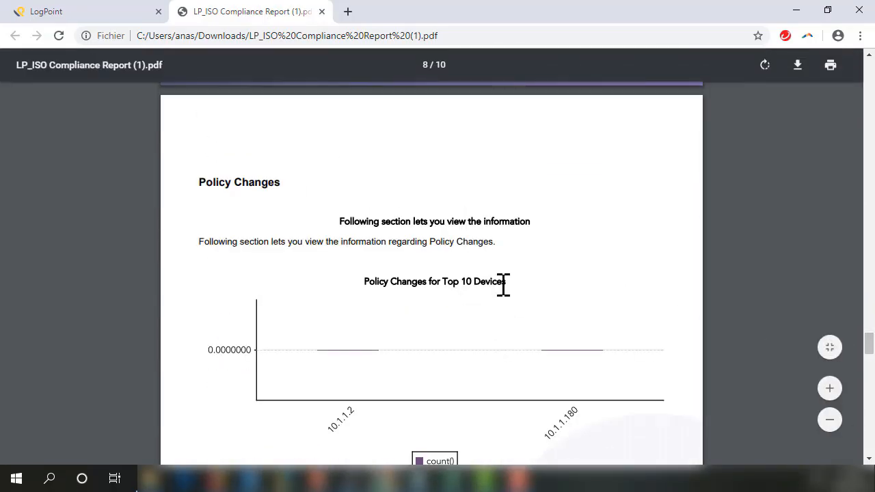
left_click_drag(506, 282, 374, 283)
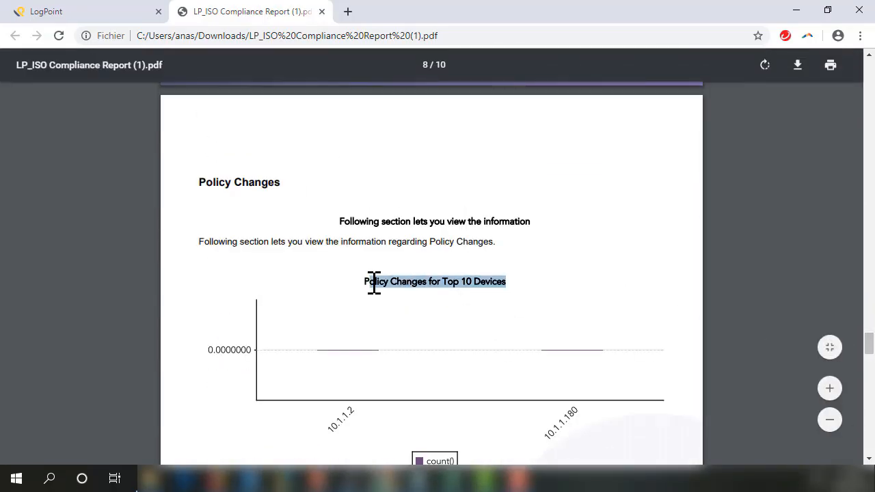
Step: Return to LogPoint, open the ISO Compliance Report_alphorm template and inspect the query of Policy Changes for Top 10 Devices
left_click(72, 20)
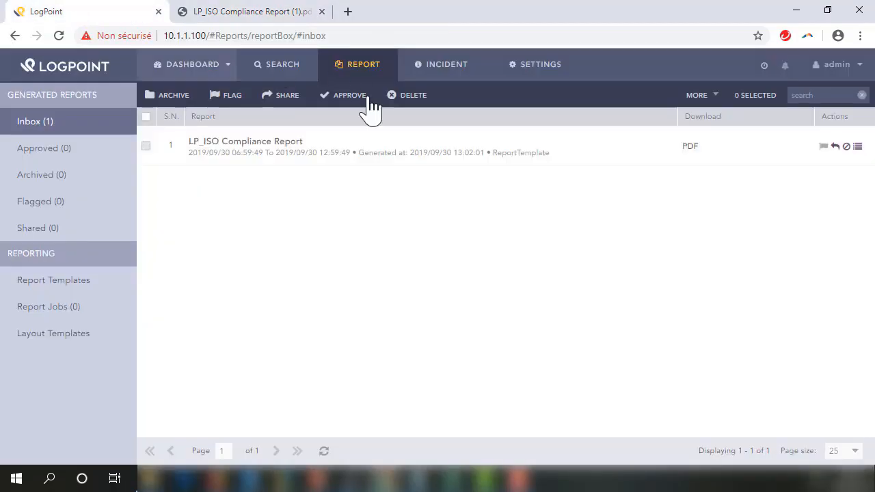
left_click(69, 286)
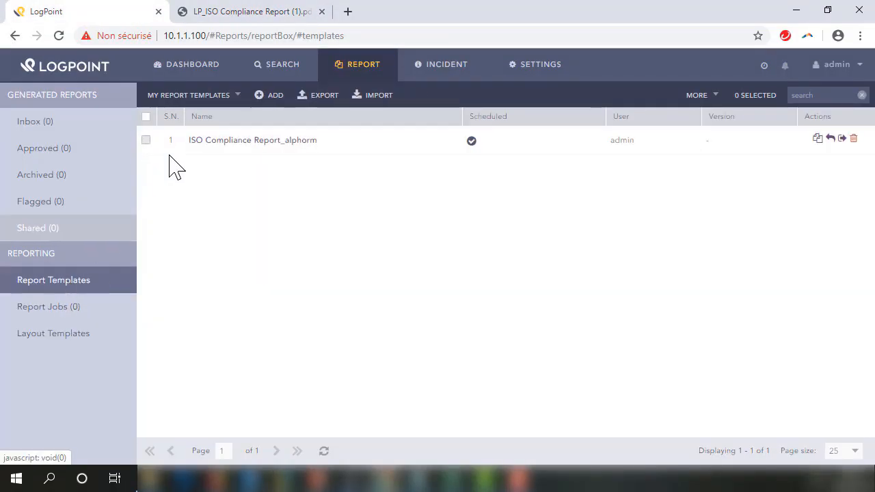
left_click(250, 142)
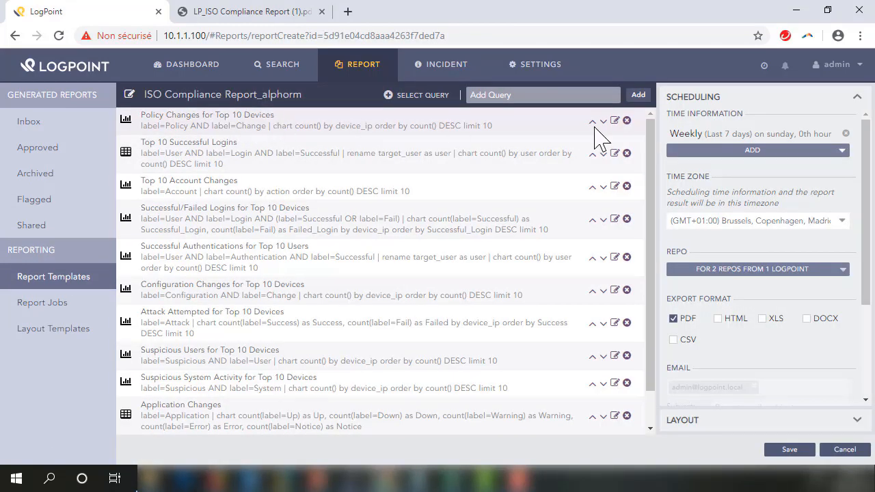
left_click(614, 121)
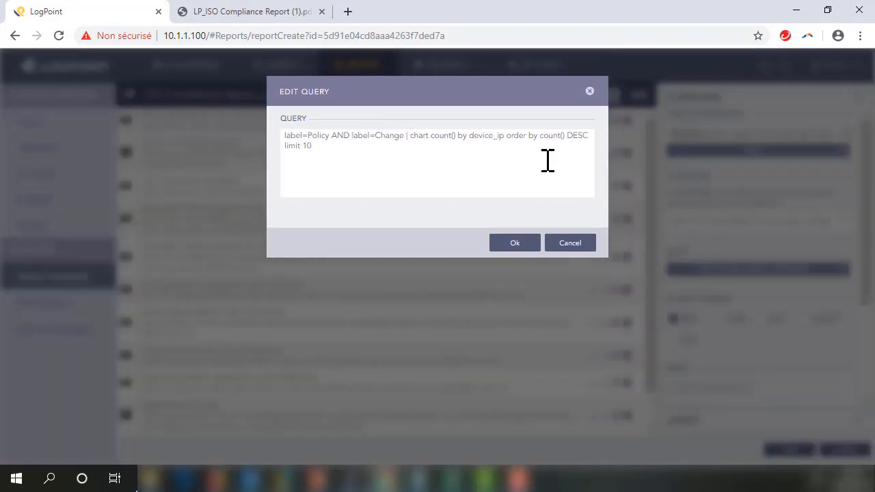
left_click(532, 242)
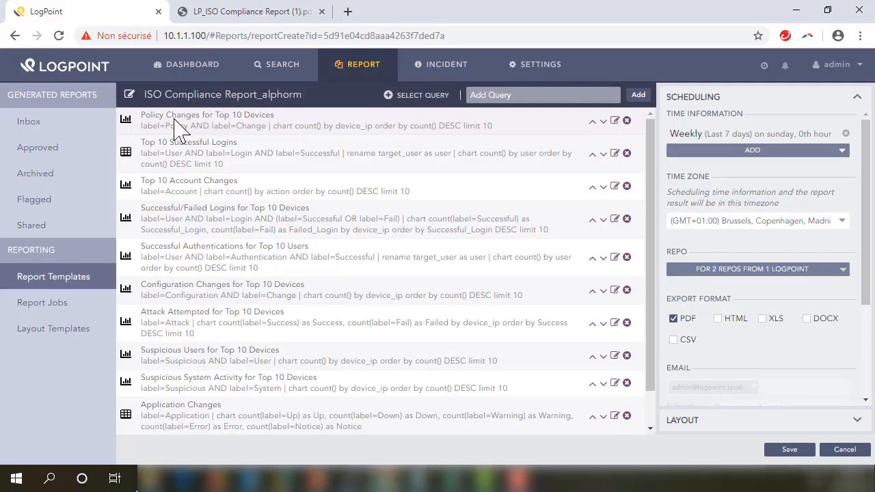
left_click(130, 94)
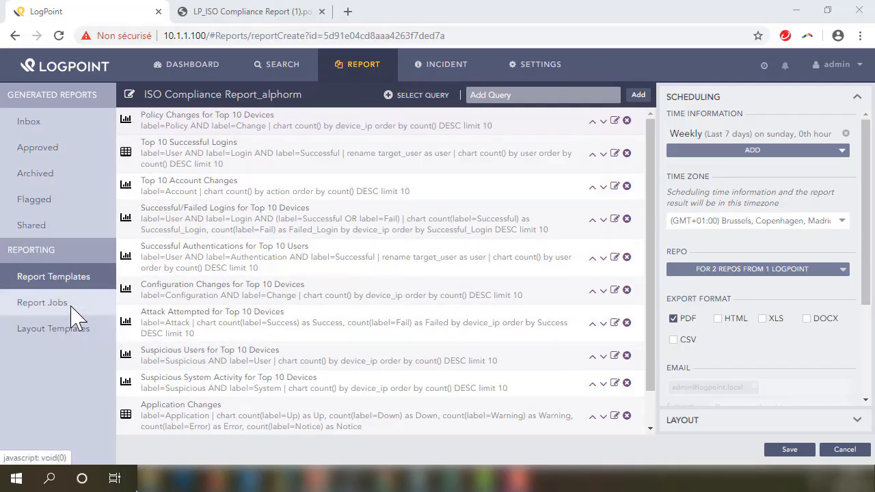
Step: Return to the report templates list and start a new blank report template
left_click(72, 286)
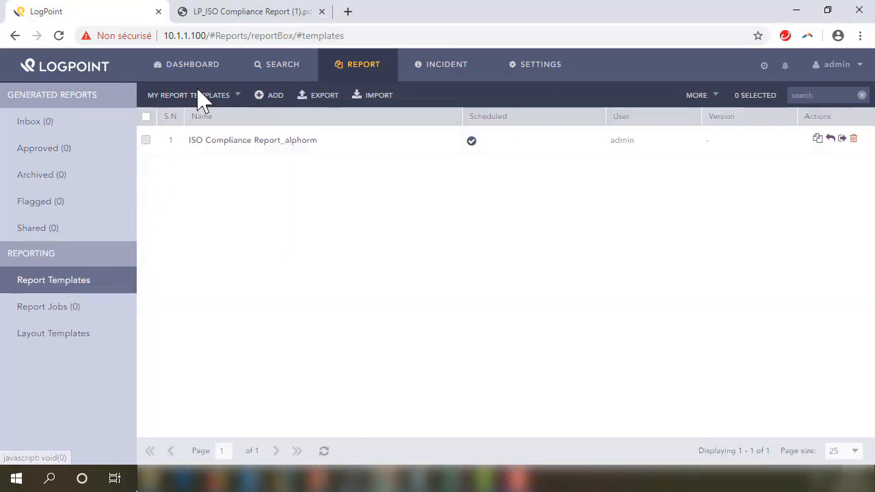
left_click(180, 102)
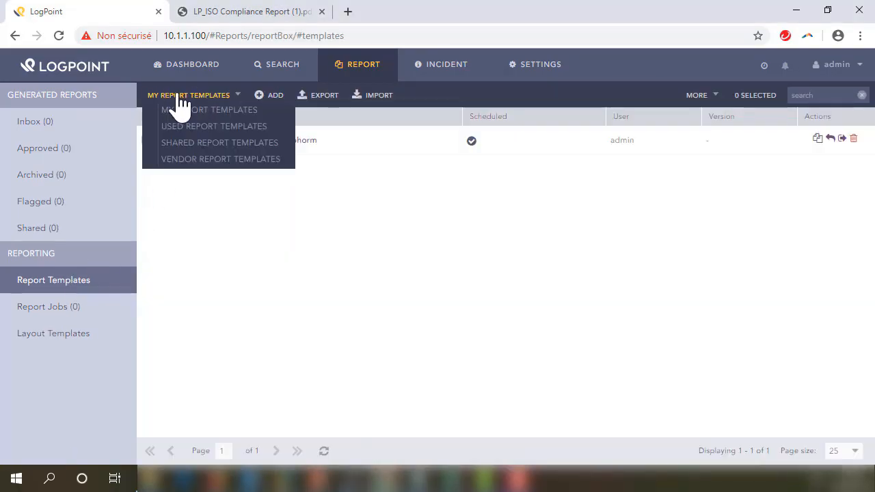
left_click(270, 96)
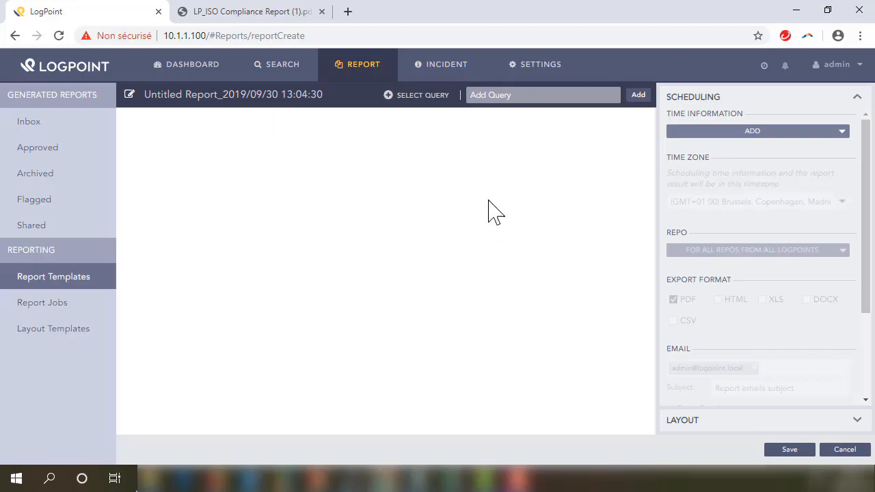
Step: Name the new report template Alphorm_Report
left_click(320, 95)
left_click_drag(327, 94, 127, 109)
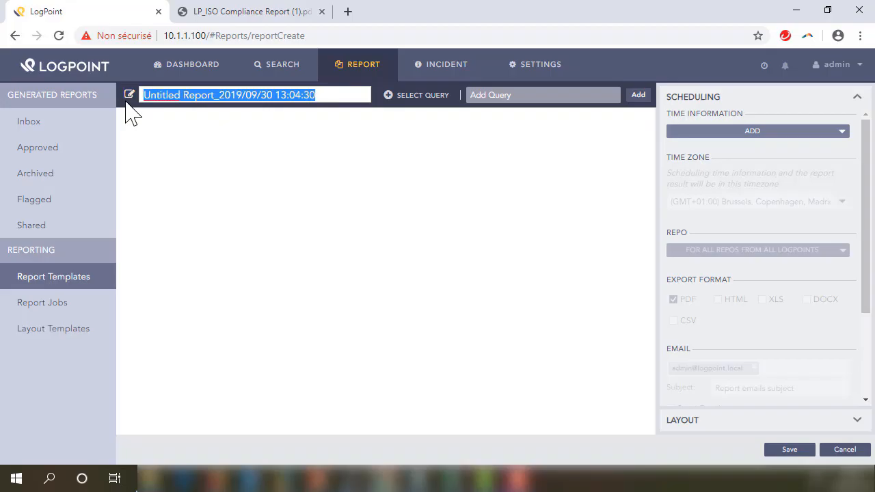
type("Report")
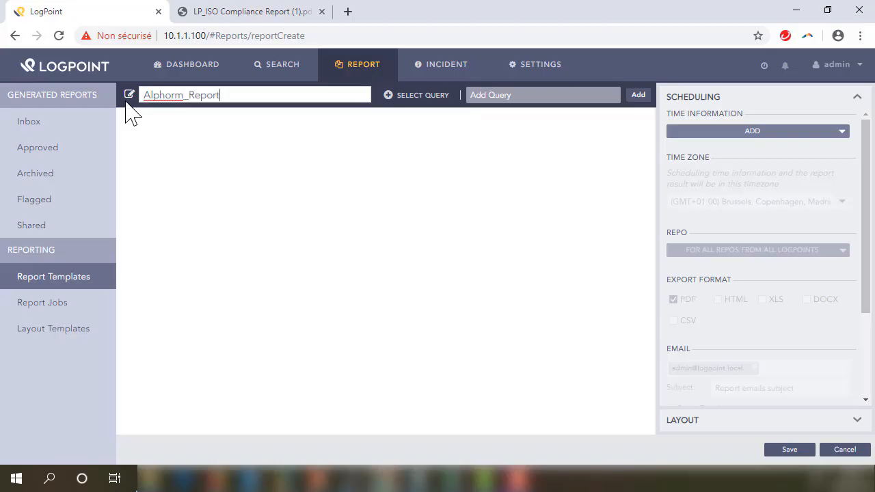
Step: Open the query picker and look through the search history, saved searches, vendor searches, search labels and live searches
left_click(409, 97)
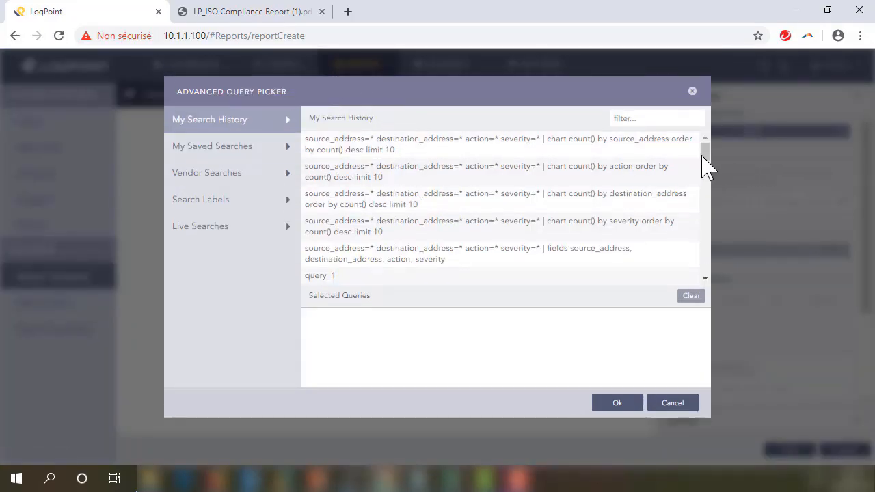
mouse_move(708, 164)
left_mouse_down()
mouse_move(709, 207)
mouse_move(714, 158)
left_mouse_up()
left_click(236, 157)
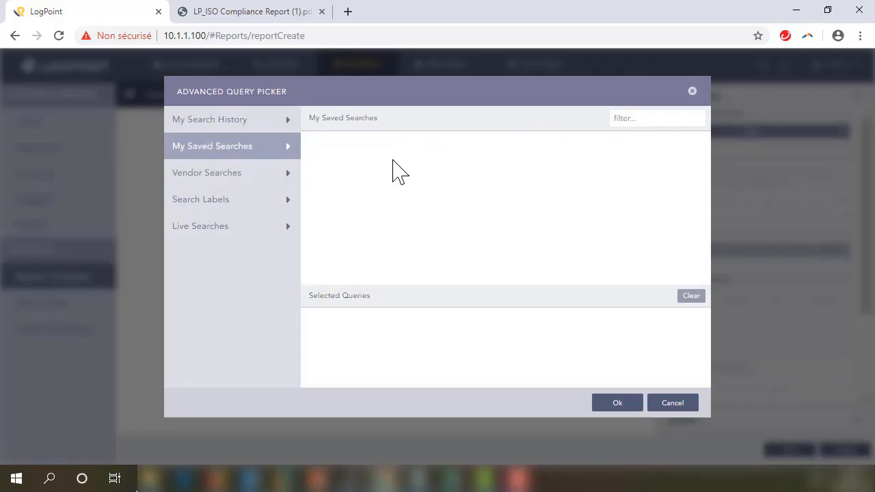
left_click(242, 177)
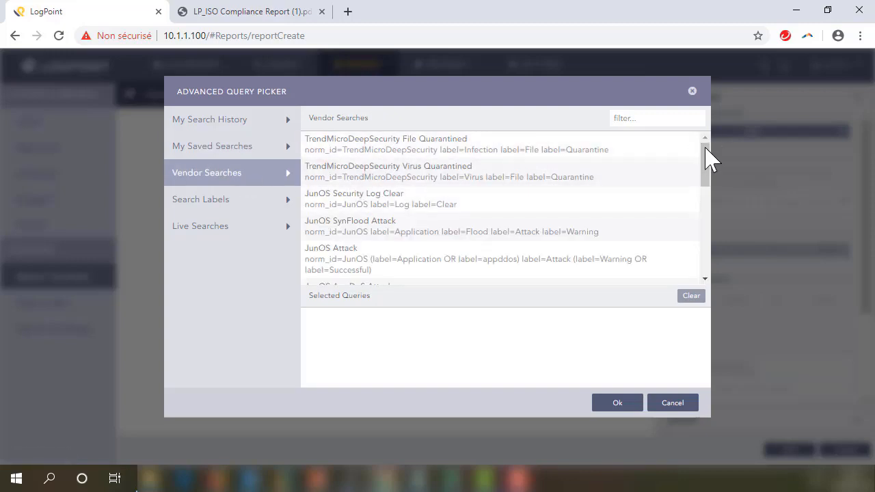
scroll(708, 179, "down", 1)
left_click_drag(708, 179, 697, 127)
left_click(242, 217)
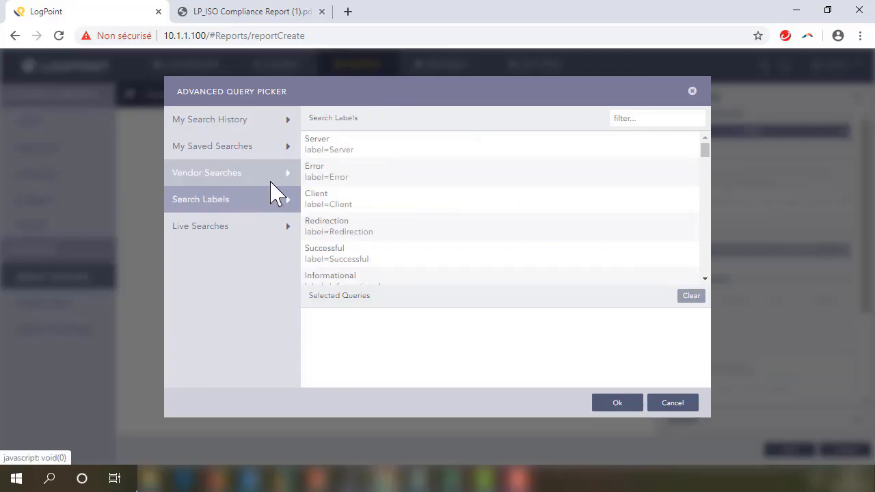
left_click(230, 225)
Step: Add the search-history query counting by action, limit 10, as a pie chart with the panel header TOP 10 source IP
left_click(220, 123)
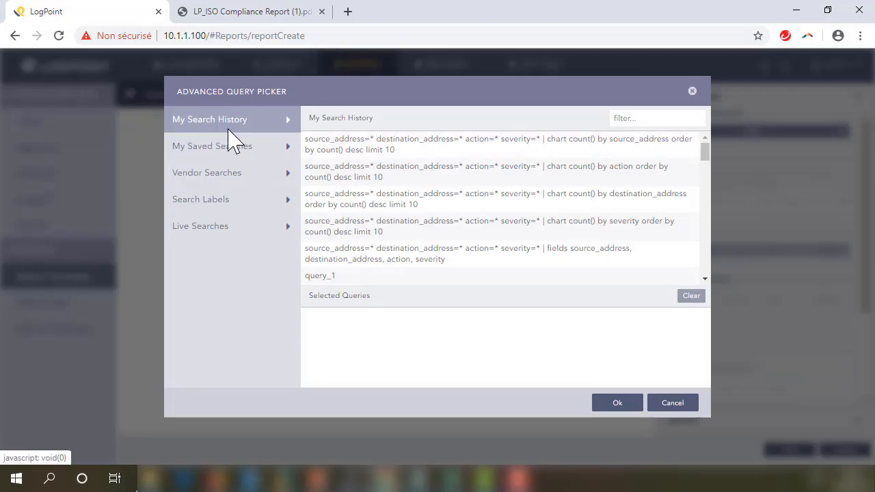
double_click(470, 192)
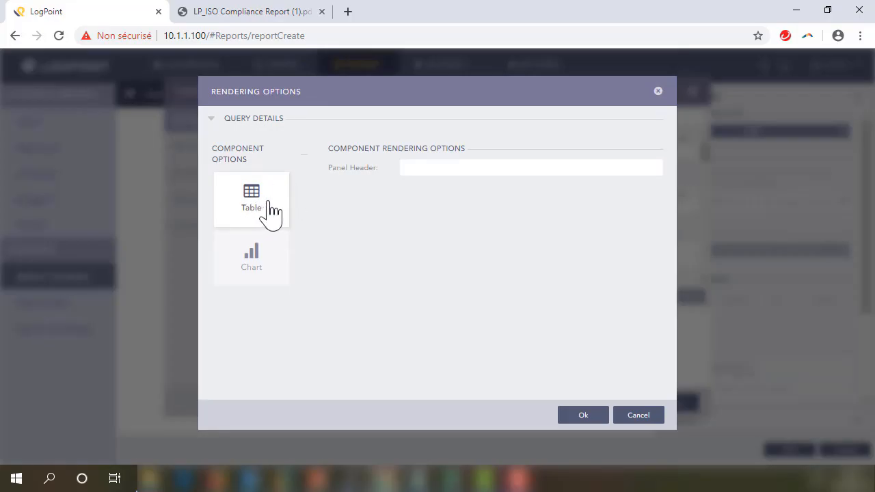
left_click(261, 271)
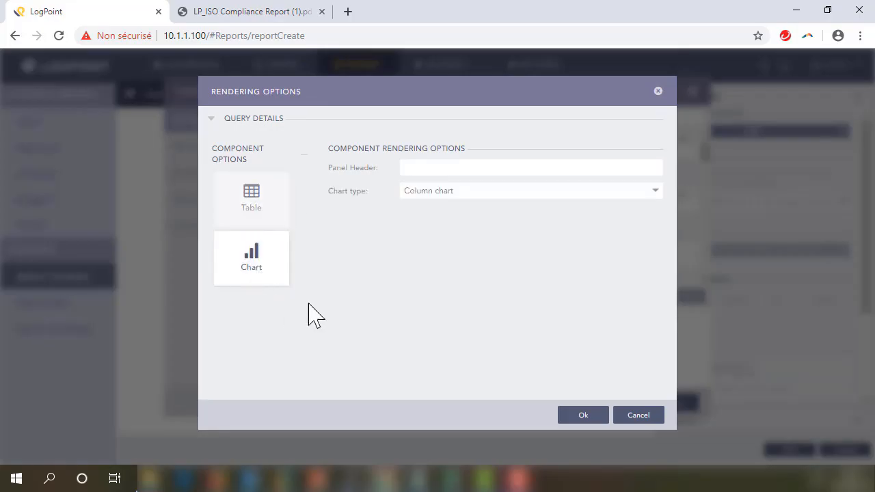
left_click(470, 194)
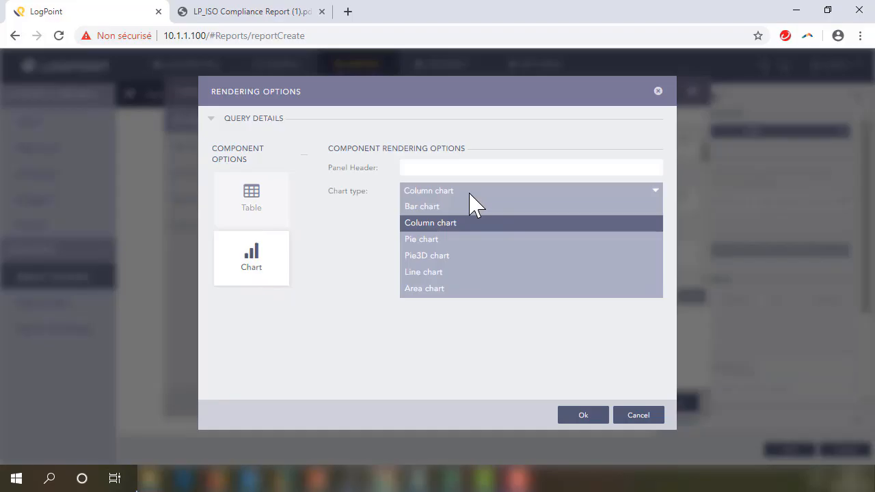
left_click(436, 240)
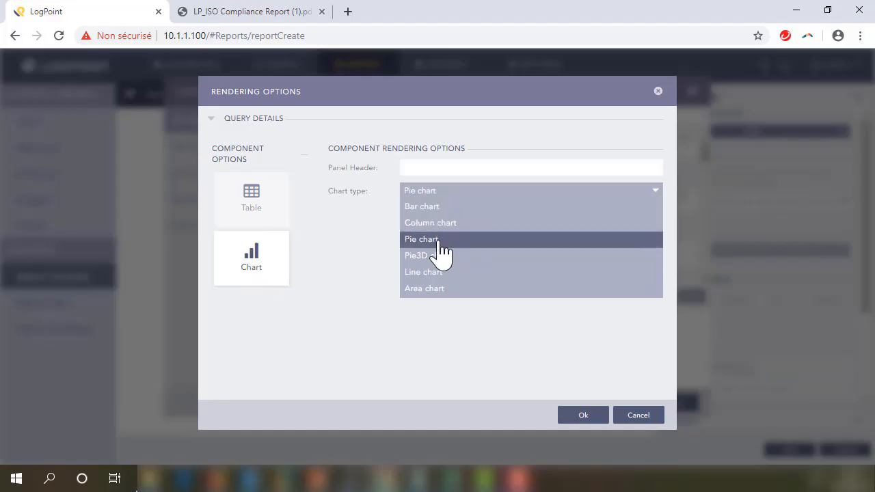
left_click(422, 169)
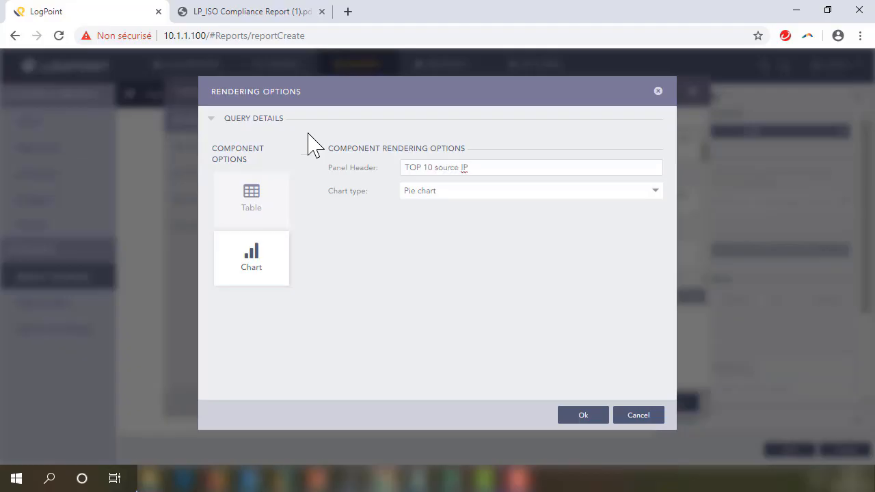
left_click(602, 415)
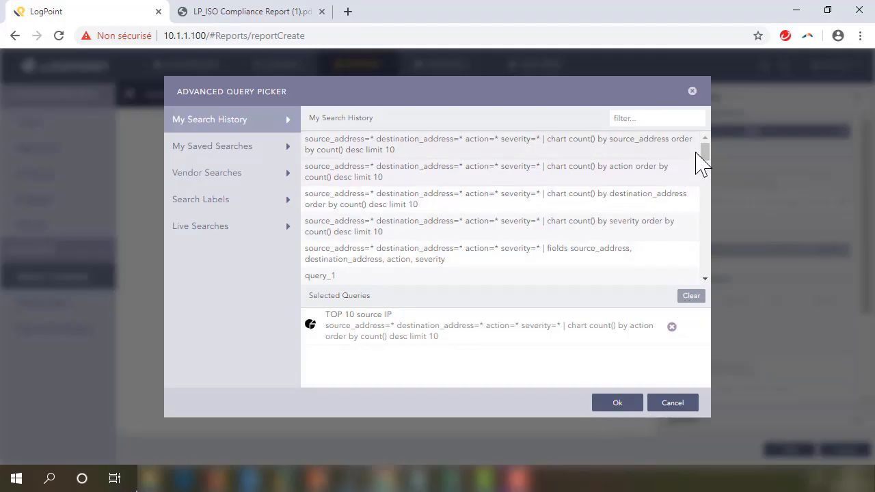
Step: Add the Table "TABLE_2" chart count query as a line chart headed TOP 10 Destination IP, and insert the selected queries into the report
left_click_drag(703, 150, 700, 179)
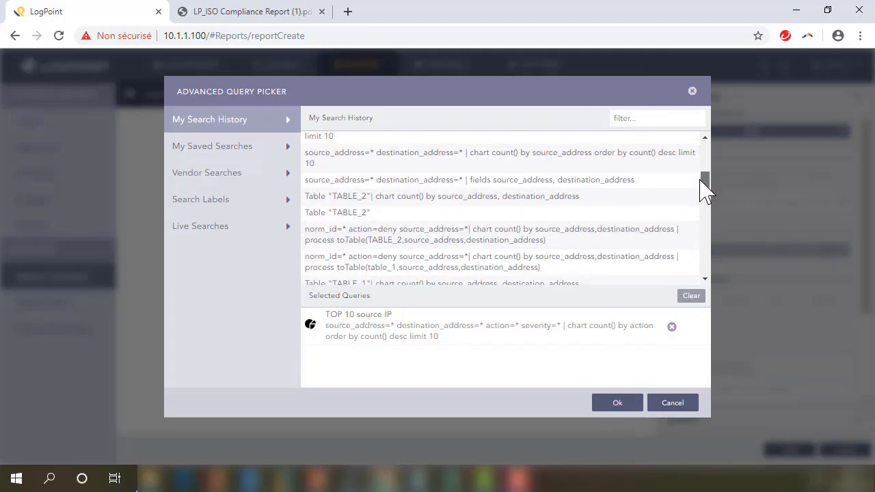
left_click(464, 201)
left_click(245, 259)
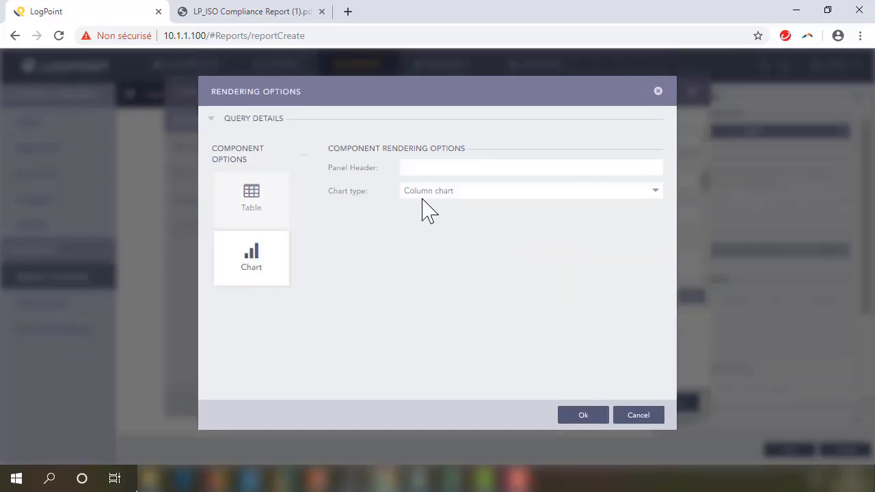
left_click(425, 196)
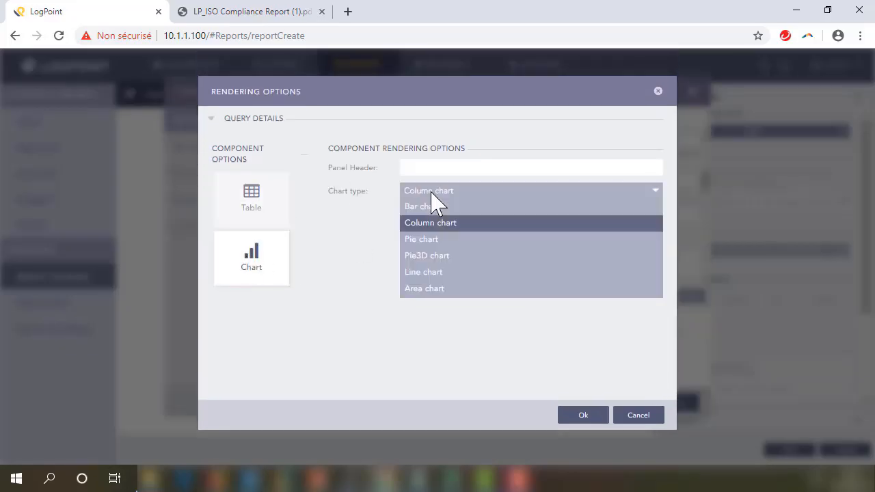
left_click(441, 277)
left_click(425, 167)
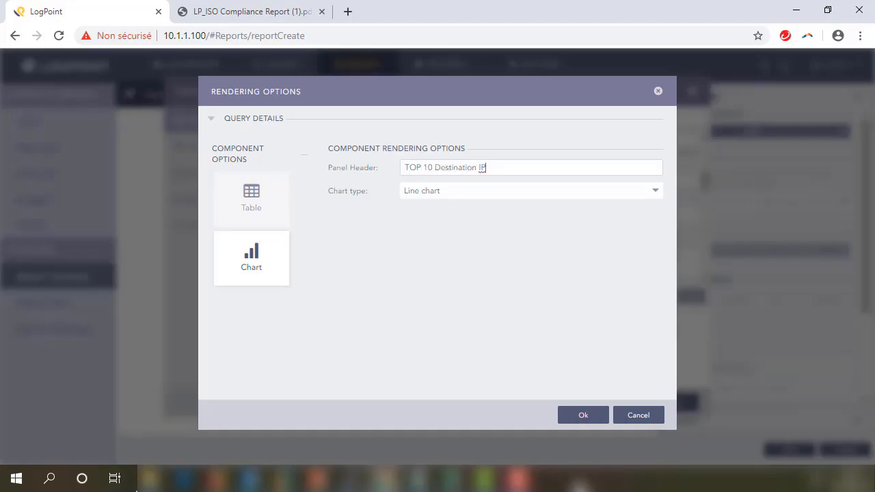
left_click(584, 416)
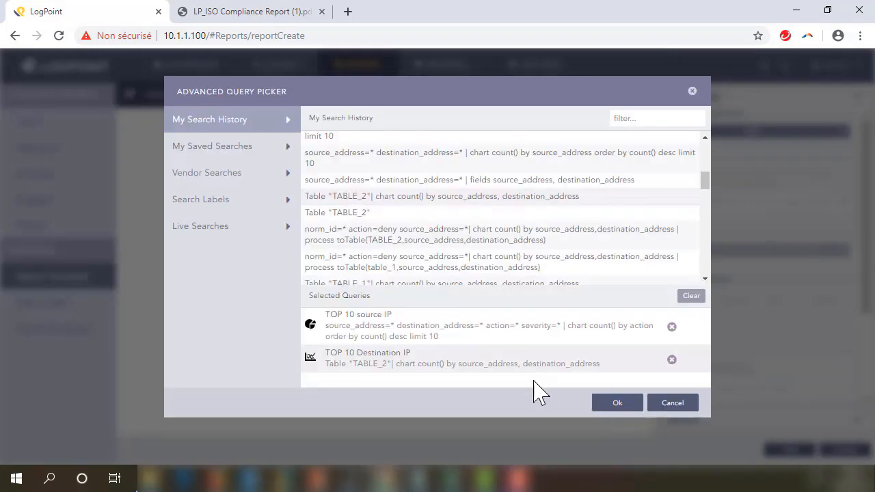
left_click(619, 408)
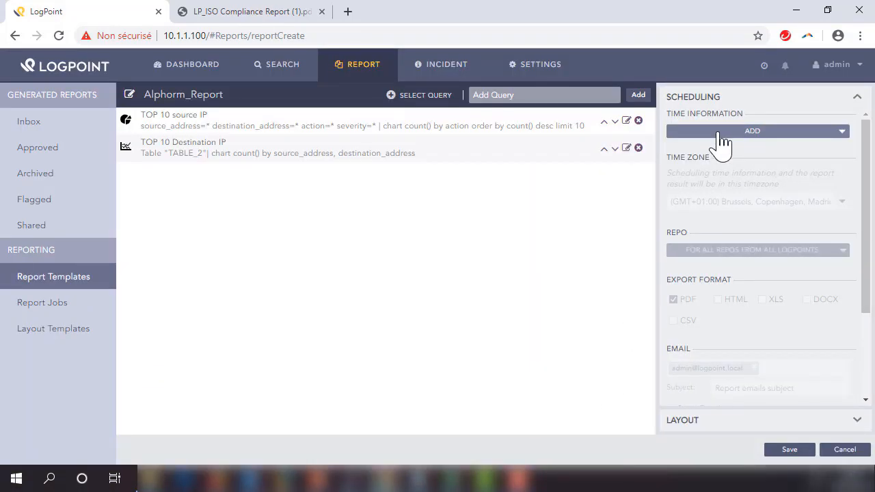
left_click(719, 134)
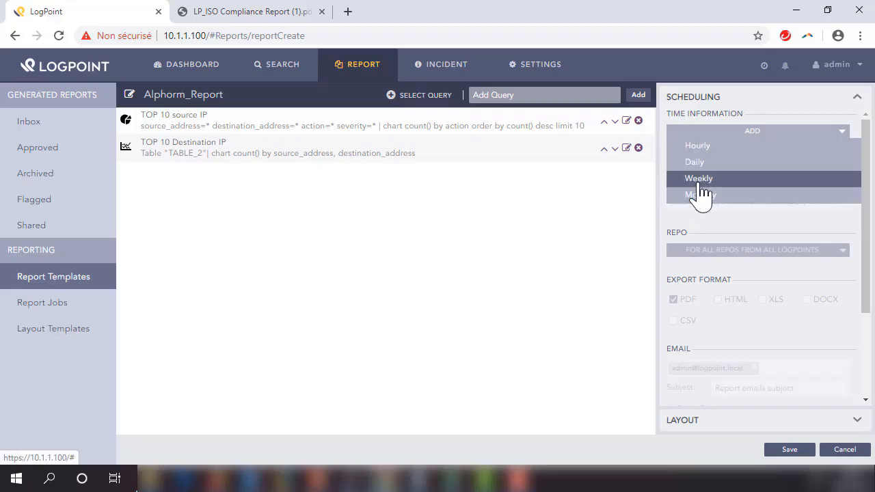
left_click(699, 178)
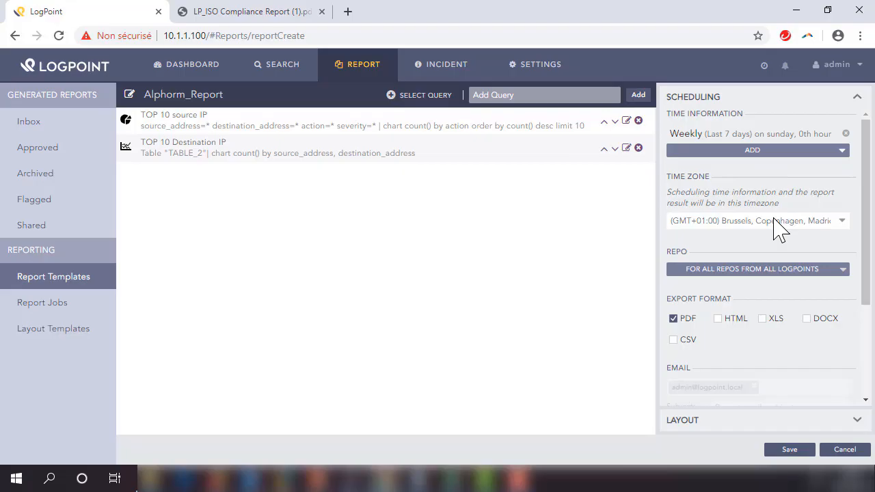
left_click(749, 152)
left_click(734, 135)
left_click(528, 228)
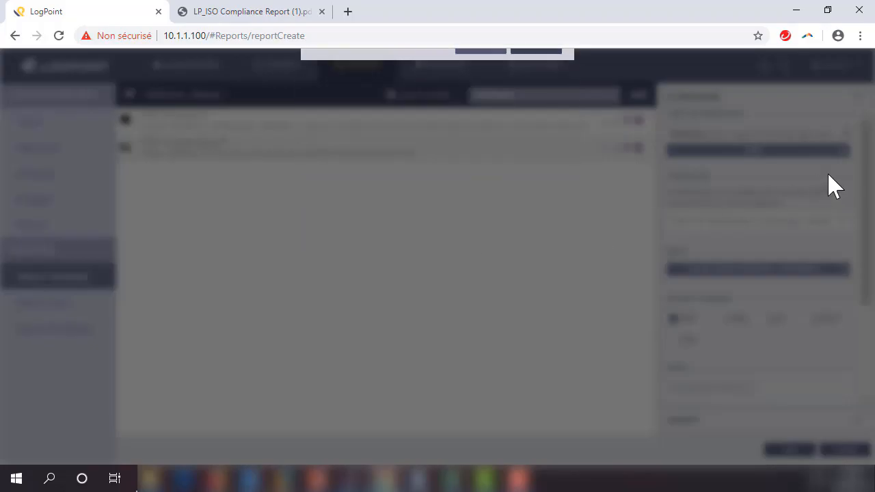
left_click(847, 135)
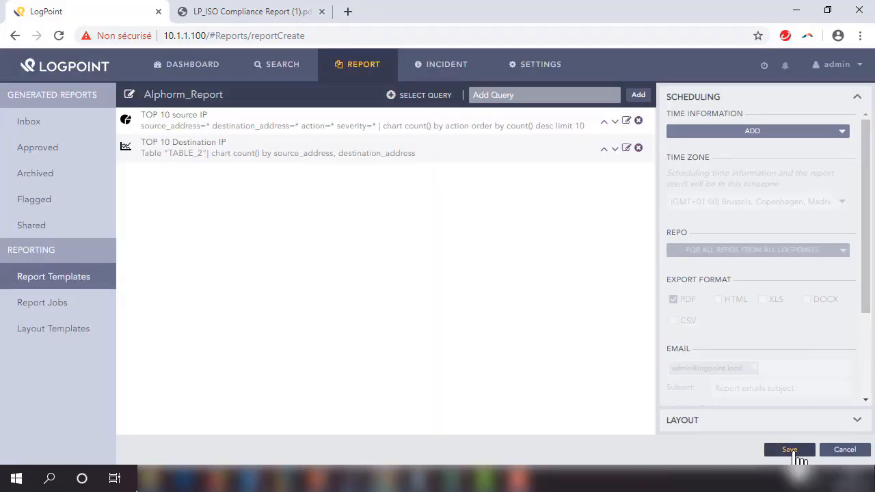
Step: Save the Alphorm_Report template and run it with the Firewall and windows repos selected
left_click(795, 453)
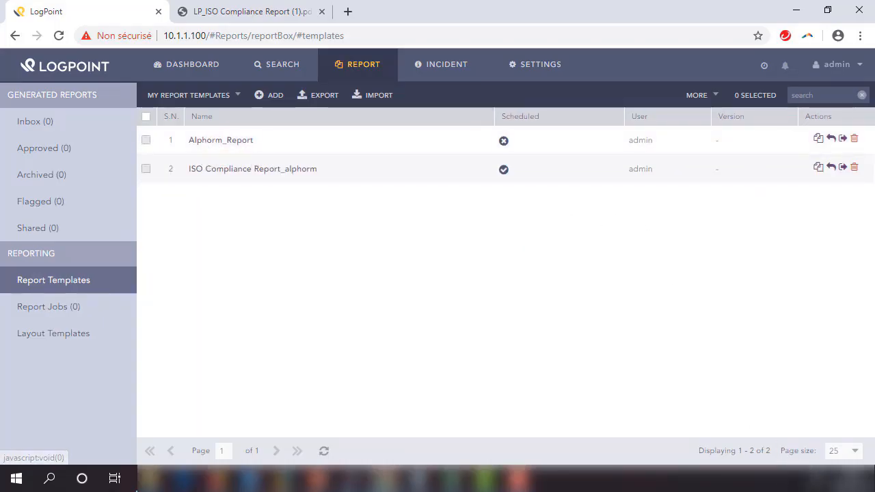
left_click(843, 139)
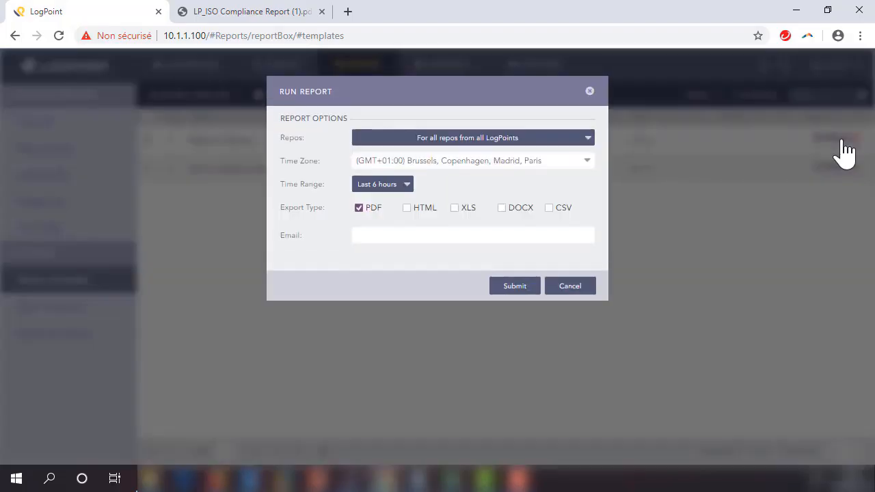
left_click(587, 141)
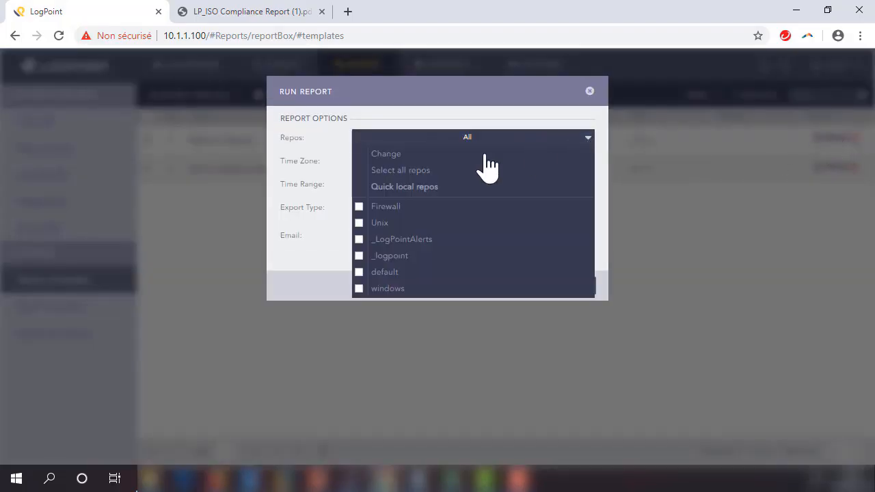
left_click(360, 207)
left_click(359, 290)
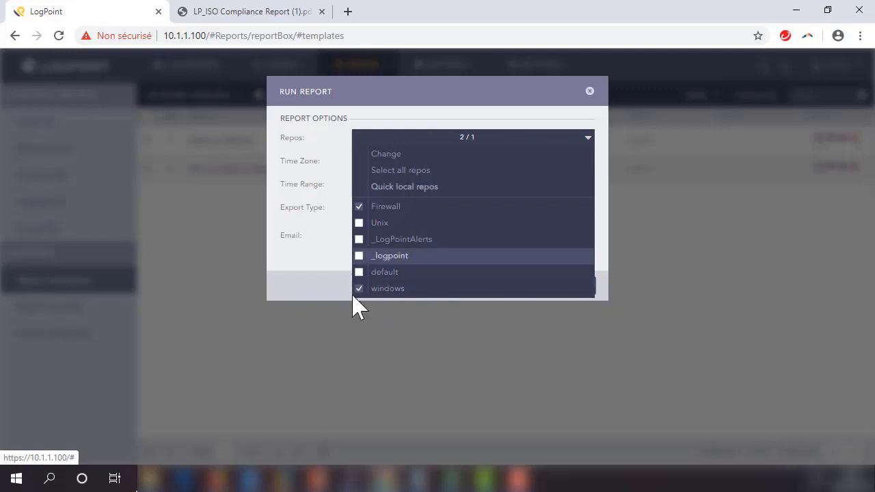
left_click(317, 283)
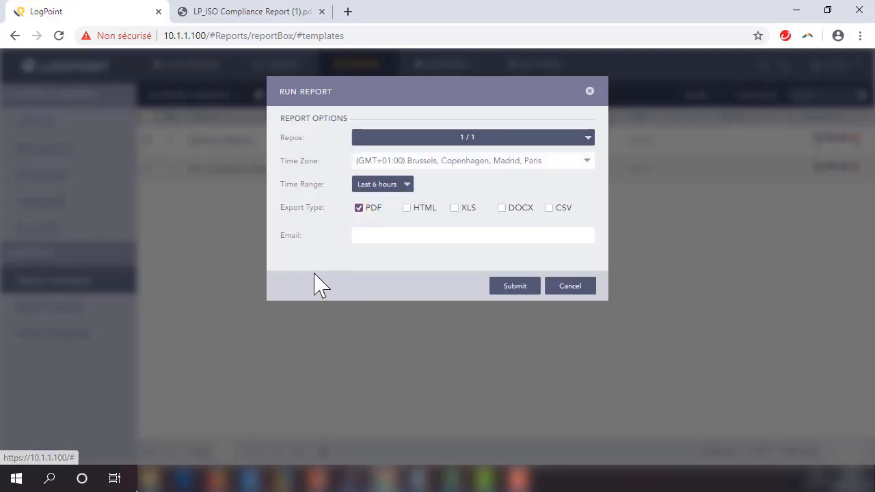
left_click(515, 286)
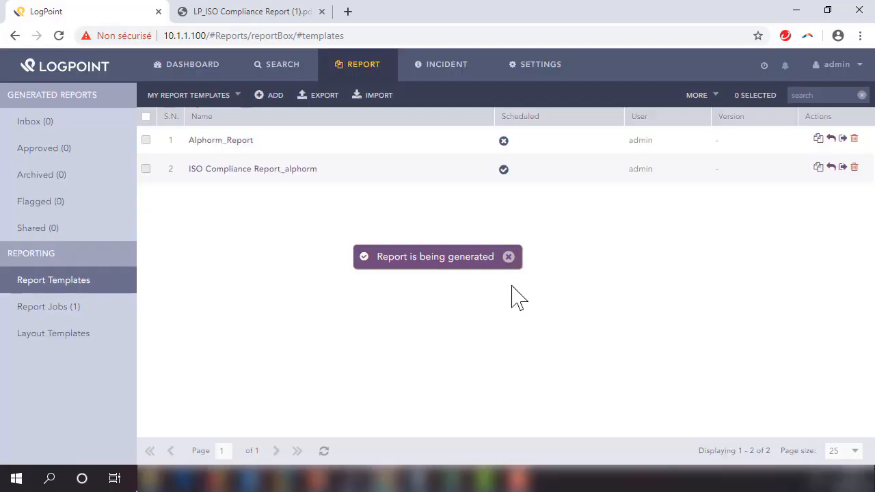
Step: Open the report jobs list and keep refreshing it to check the generation status of Alphorm_Report
left_click(62, 309)
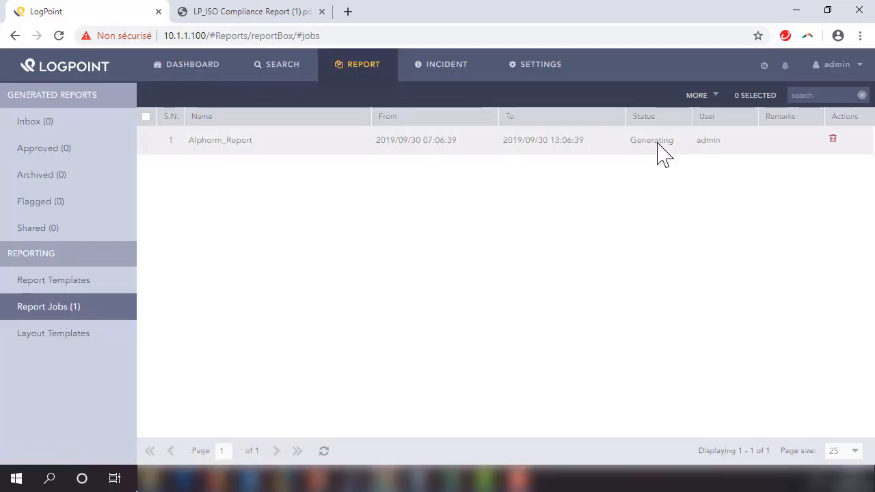
left_click(324, 451)
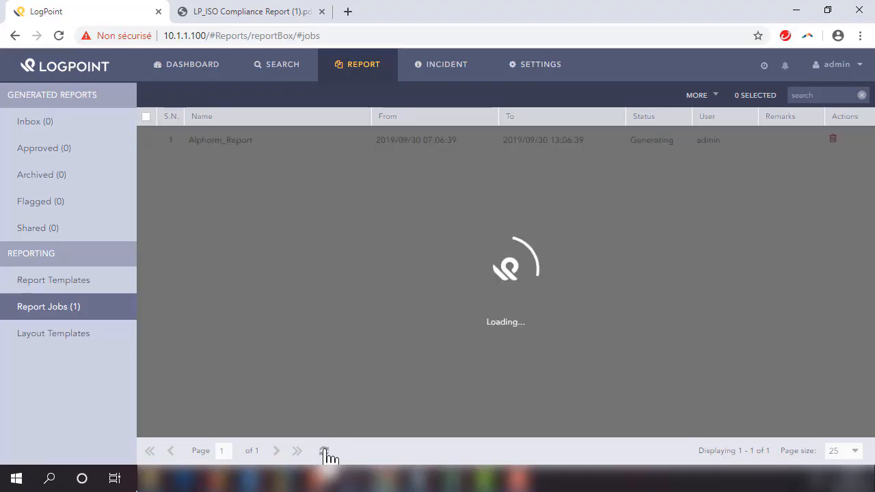
left_click(326, 452)
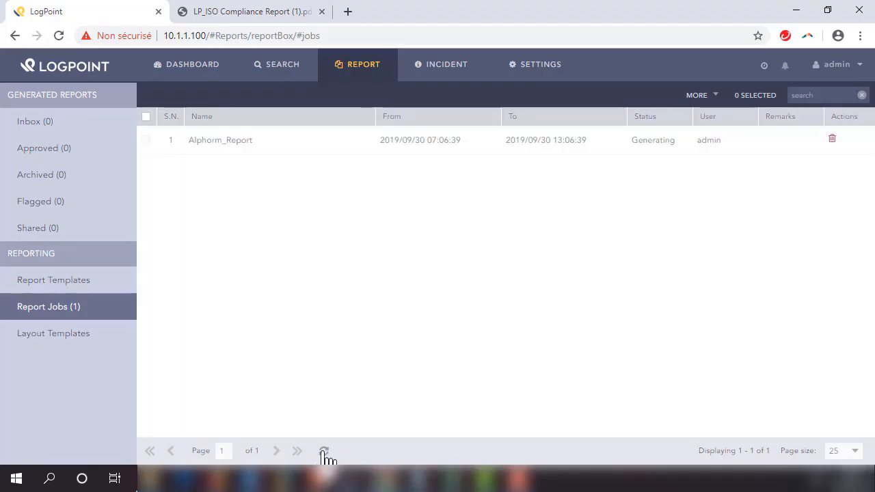
left_click(324, 452)
left_click(324, 453)
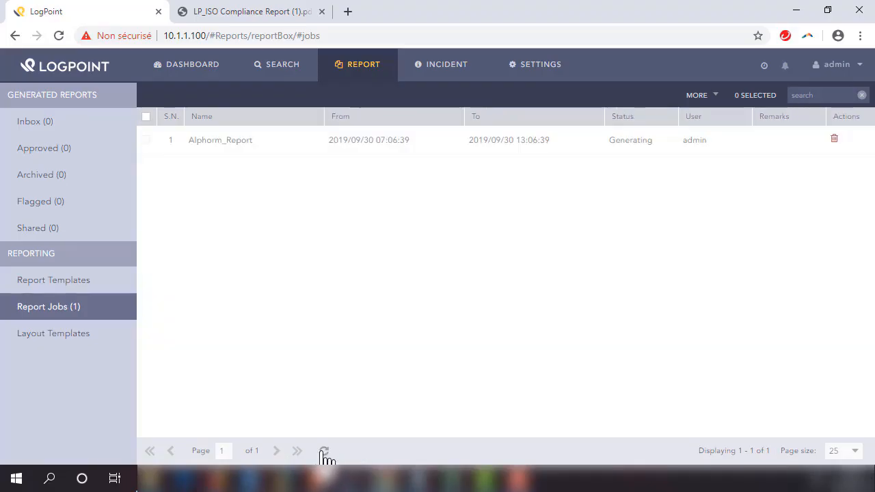
left_click(324, 452)
left_click(324, 453)
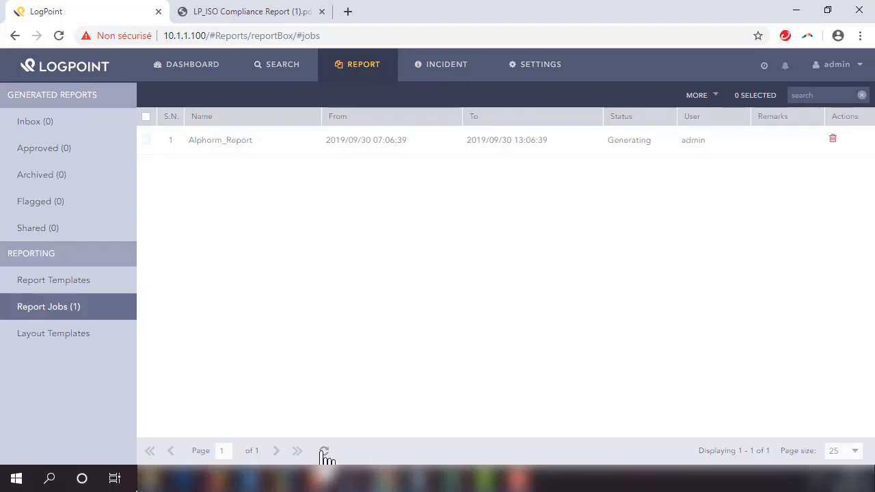
left_click(324, 452)
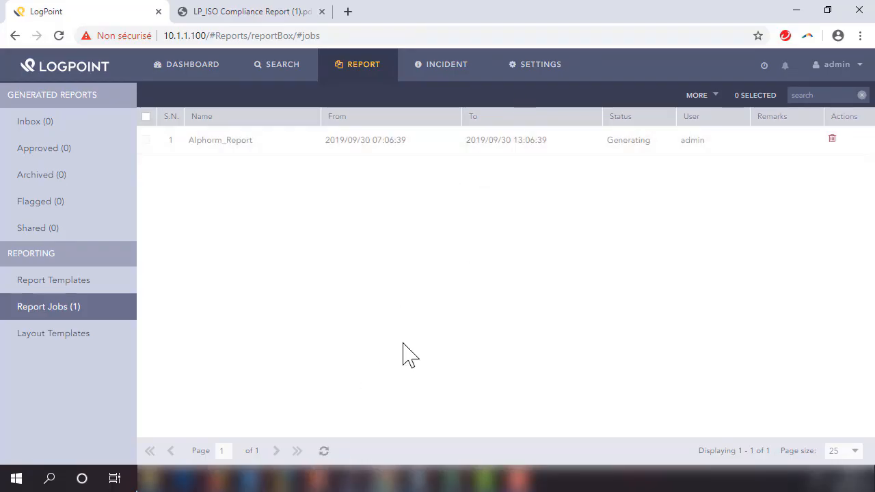
Step: Refresh the report jobs list until the Alphorm_Report job is finished
left_click(324, 452)
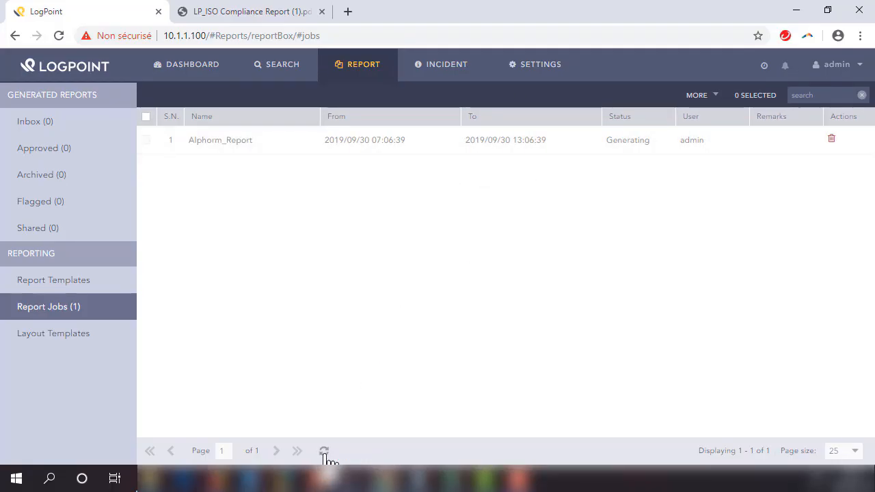
left_click(324, 453)
left_click(324, 453)
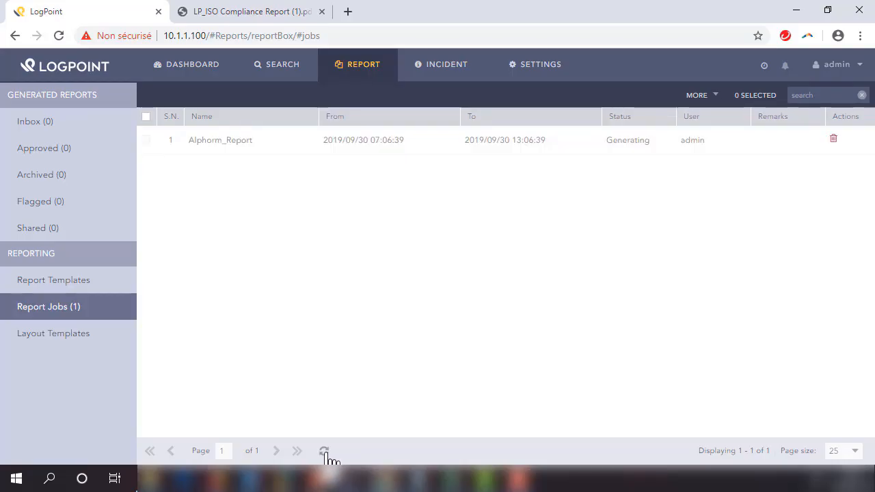
left_click(324, 452)
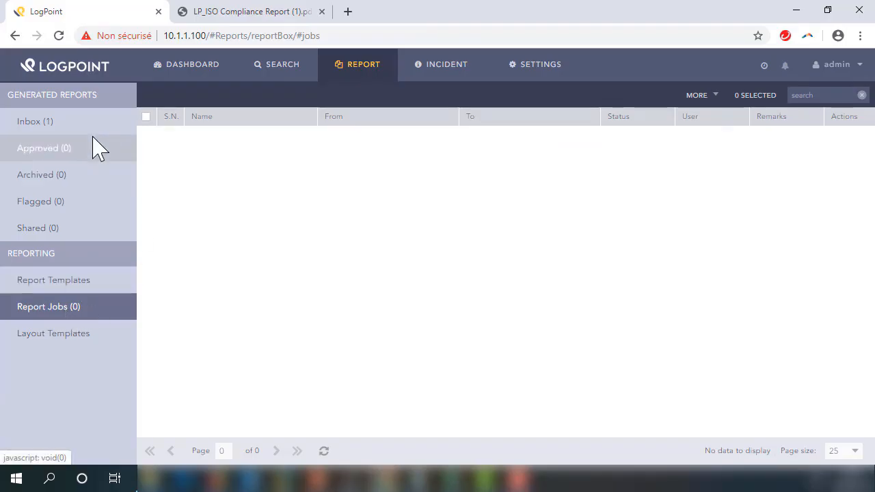
Step: Refresh the generated reports inbox, download the Alphorm_Report PDF and open the downloaded file
left_click(55, 128)
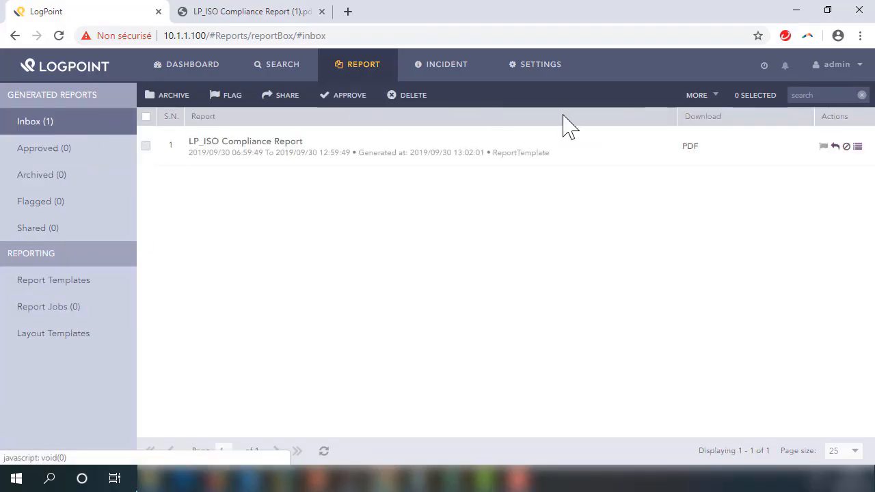
left_click(324, 452)
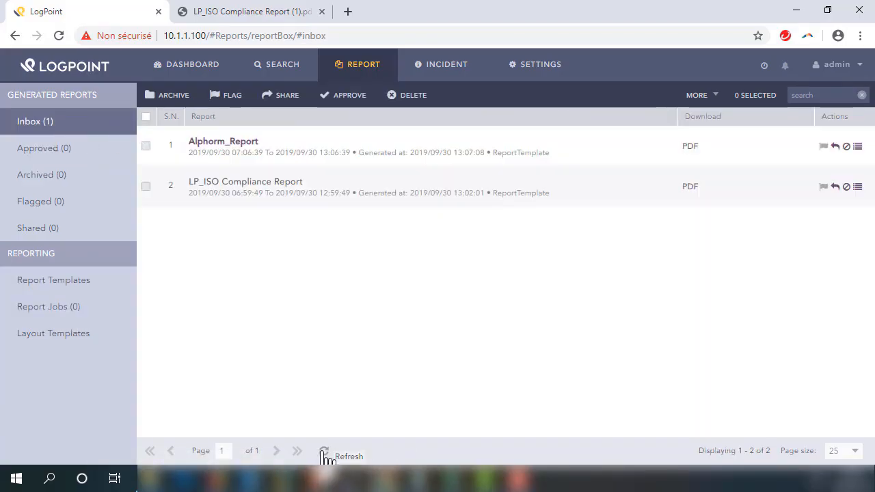
left_click(692, 149)
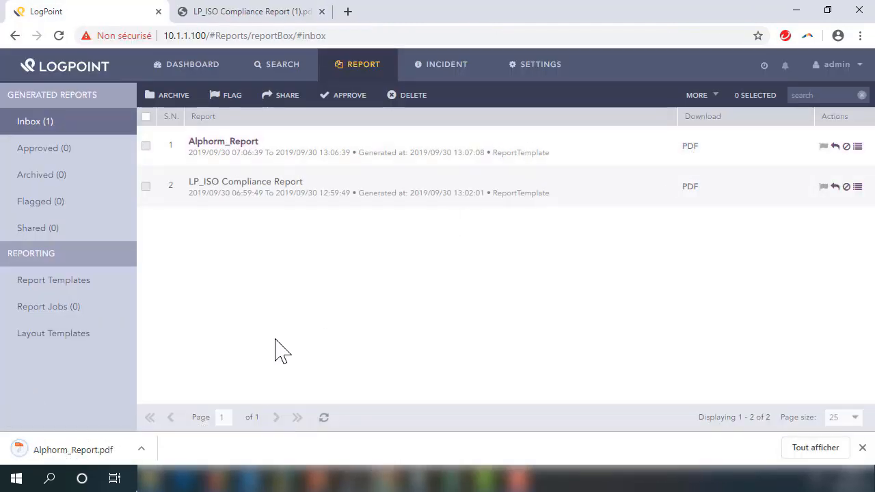
left_click(88, 457)
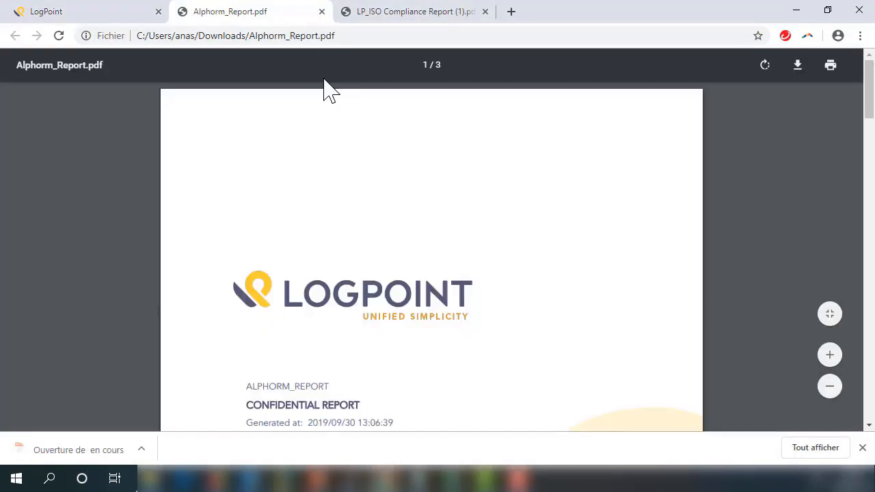
Step: Review the pages of Alphorm_Report.pdf, including the TOP 10 source IP and TOP 10 Destination IP charts
scroll(480, 216, "down", 6)
scroll(481, 222, "down", 8)
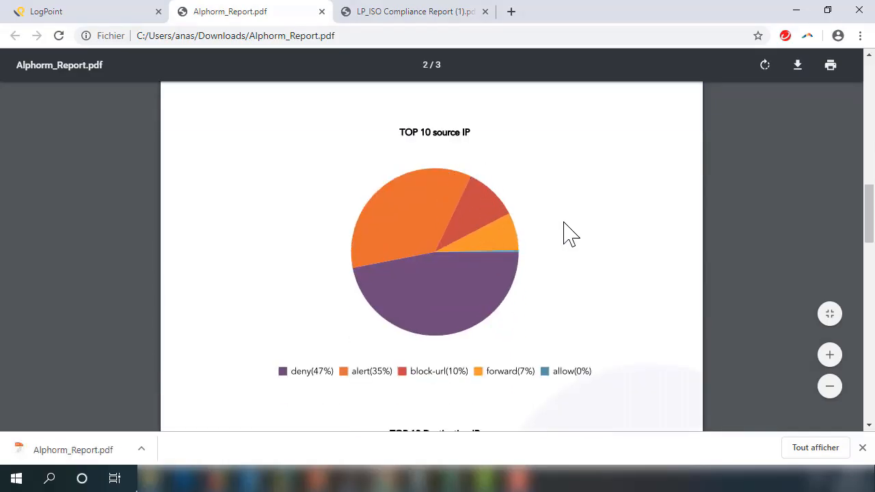
scroll(565, 235, "down", 4)
scroll(565, 234, "down", 2)
scroll(565, 235, "up", 3)
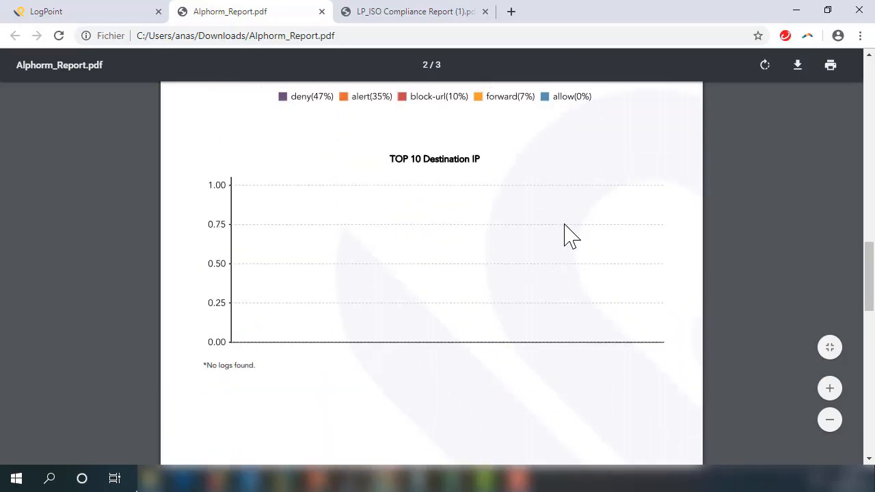
scroll(572, 299, "down", 7)
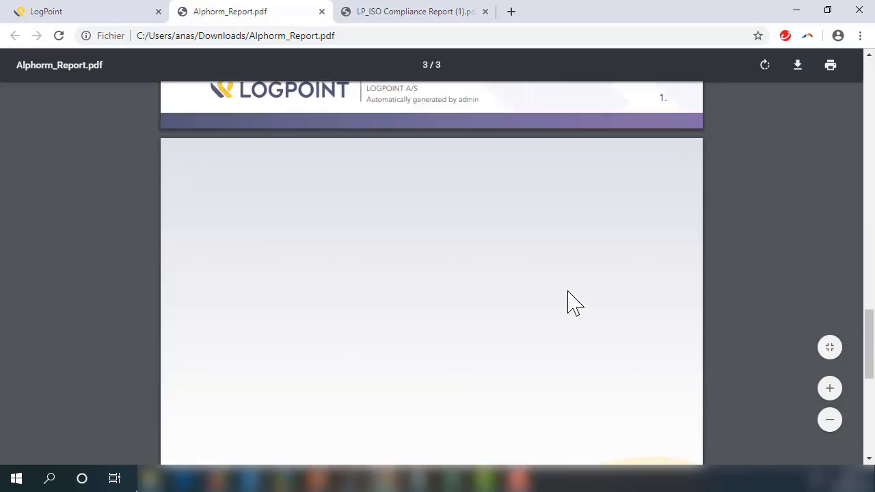
scroll(564, 303, "down", 6)
scroll(565, 305, "up", 15)
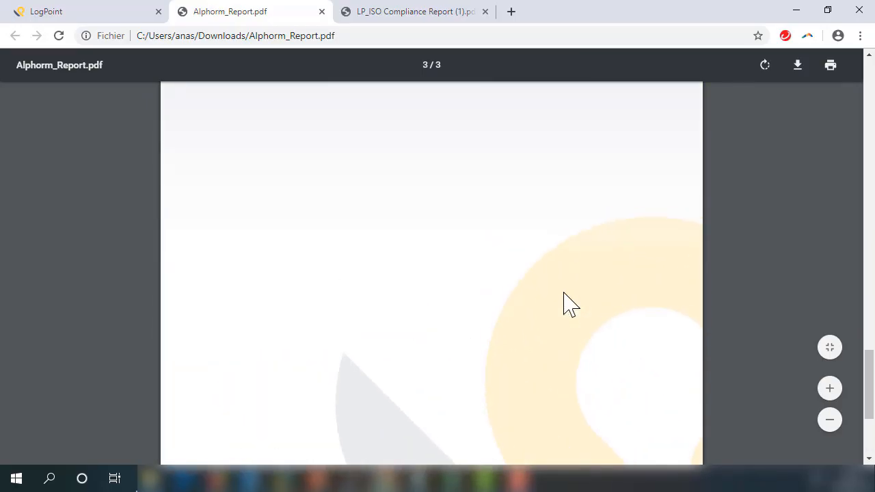
scroll(565, 305, "up", 2)
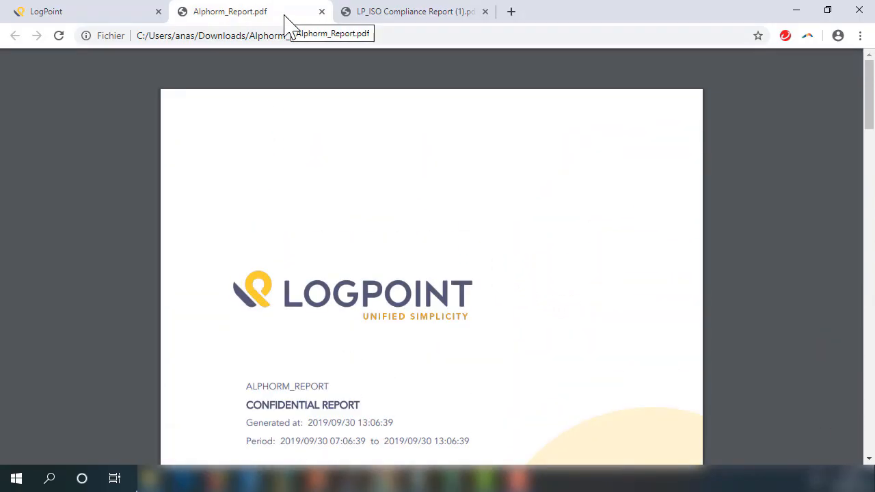
Step: Switch back to LogPoint and examine the image, footer and preview settings of a new report layout template, then close the form without submitting
left_click(64, 9)
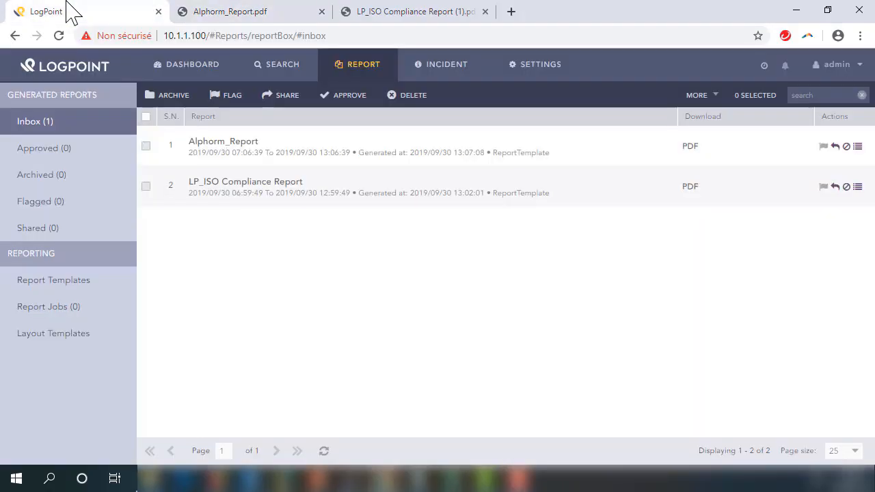
left_click(59, 338)
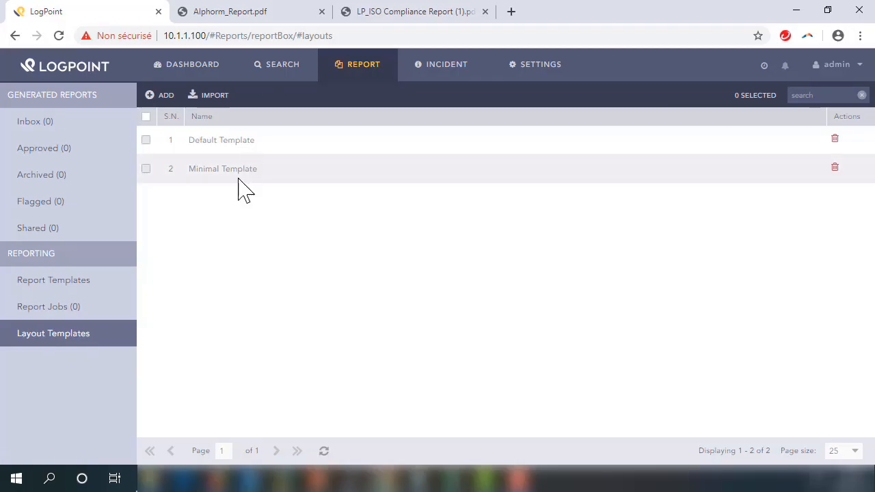
left_click(159, 96)
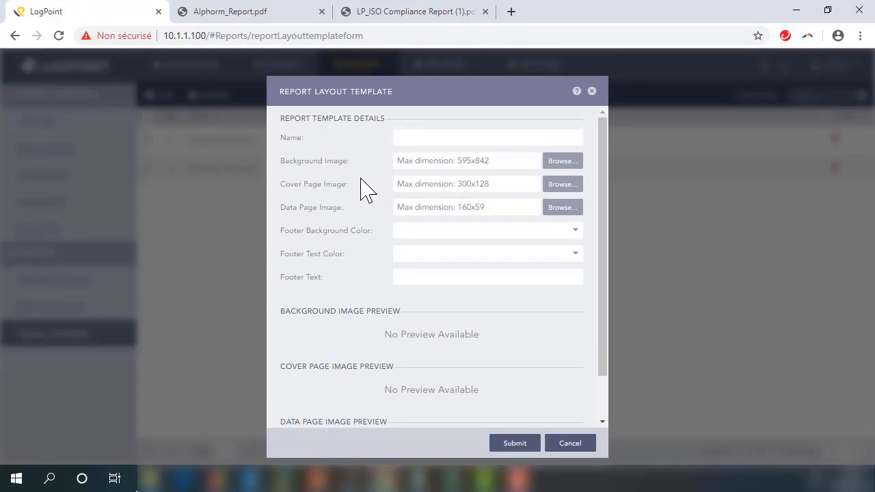
scroll(448, 256, "down", 2)
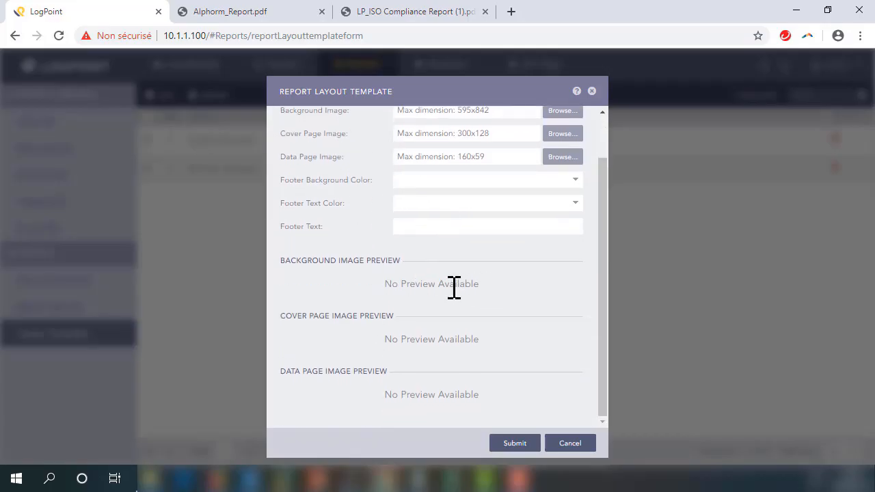
scroll(336, 250, "up", 2)
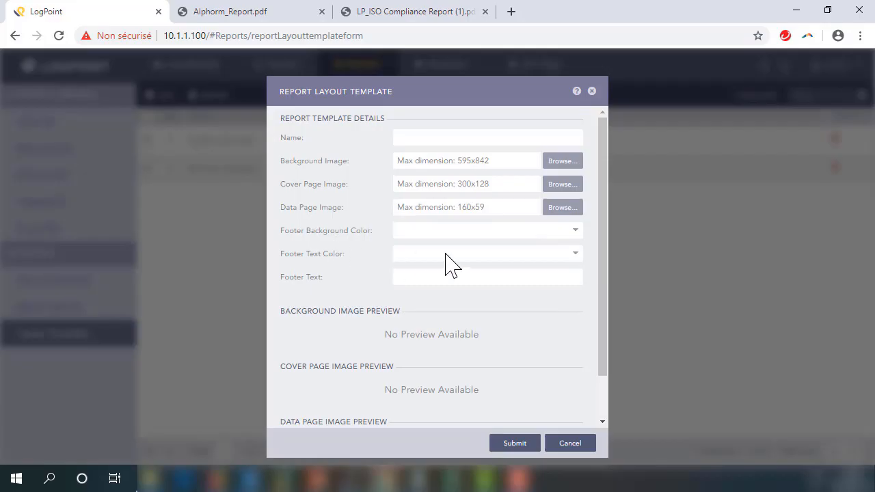
left_click(442, 255)
left_click(337, 236)
left_click(353, 129)
left_click_drag(606, 139, 602, 99)
left_click(591, 91)
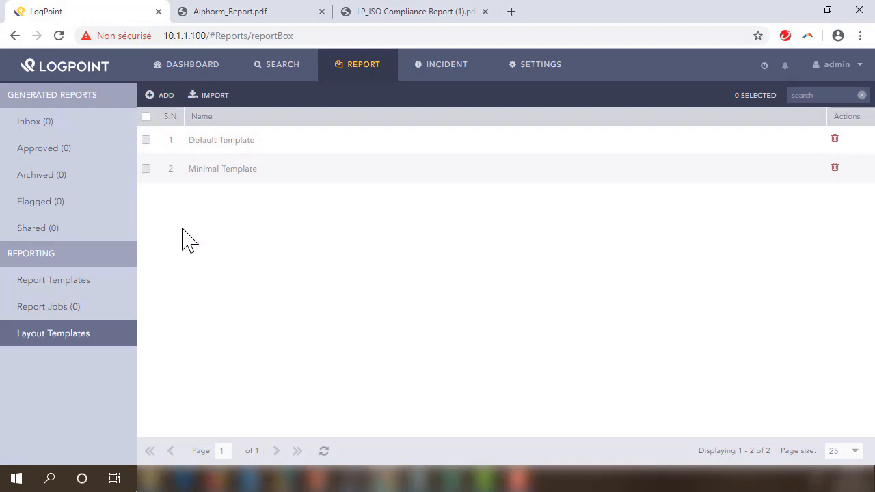
Step: Open the Alphorm_Report template for editing and examine its scheduling settings and available layout templates, keeping Default Template
left_click(56, 286)
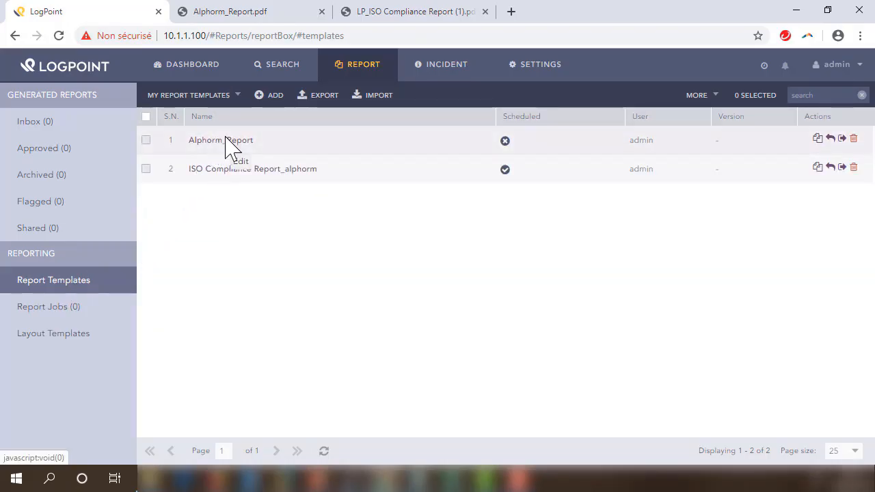
left_click(245, 141)
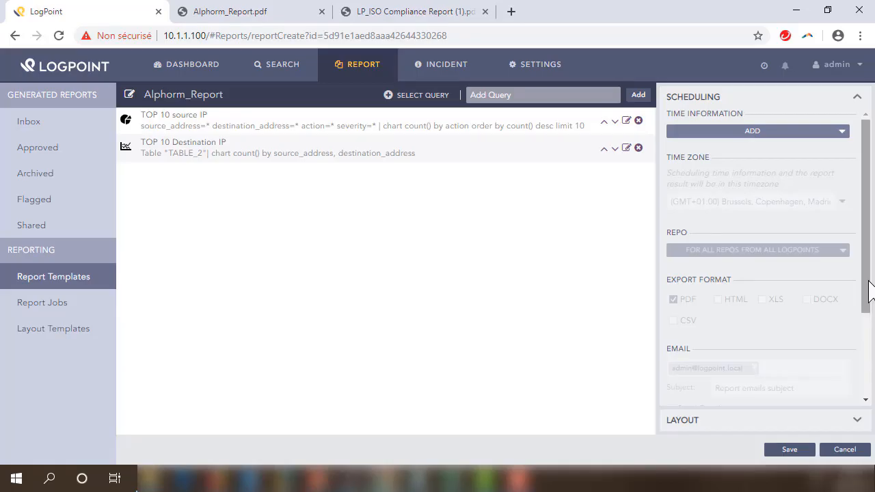
left_click_drag(869, 293, 863, 414)
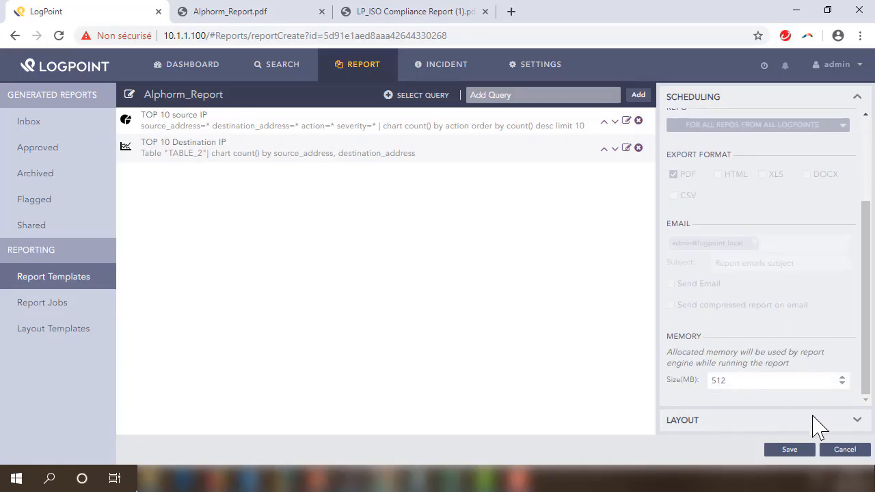
left_click(817, 422)
left_click(701, 164)
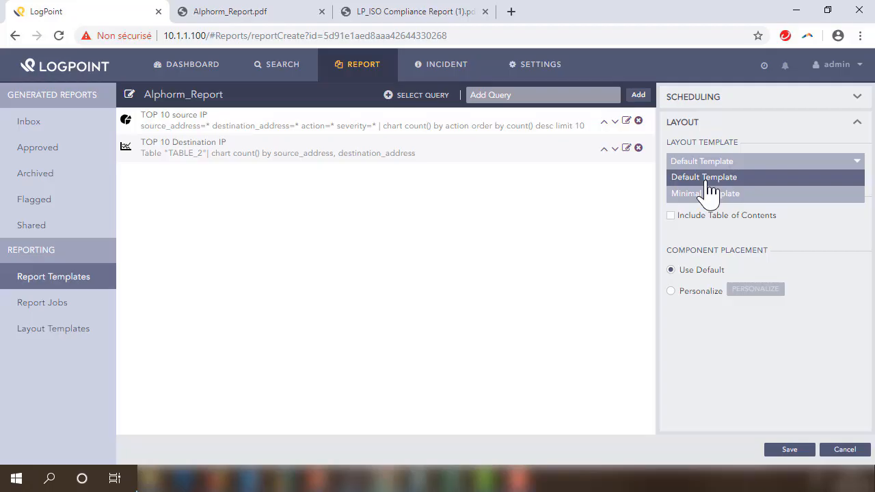
left_click(582, 221)
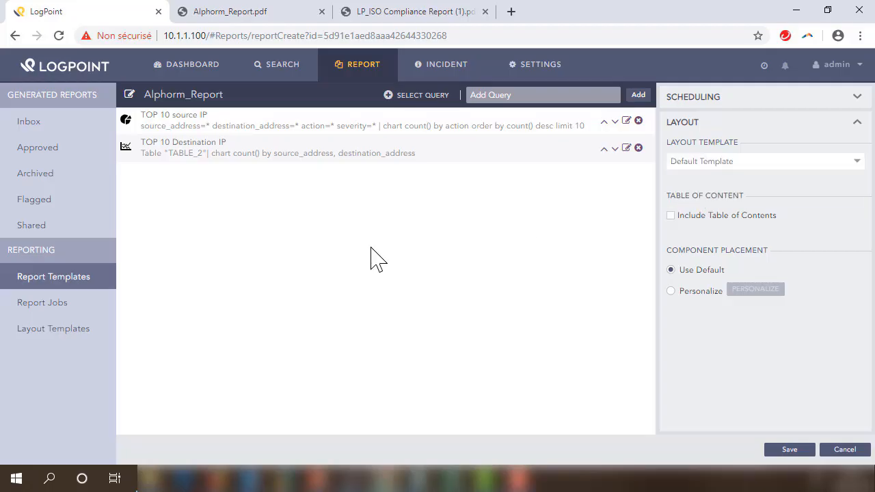